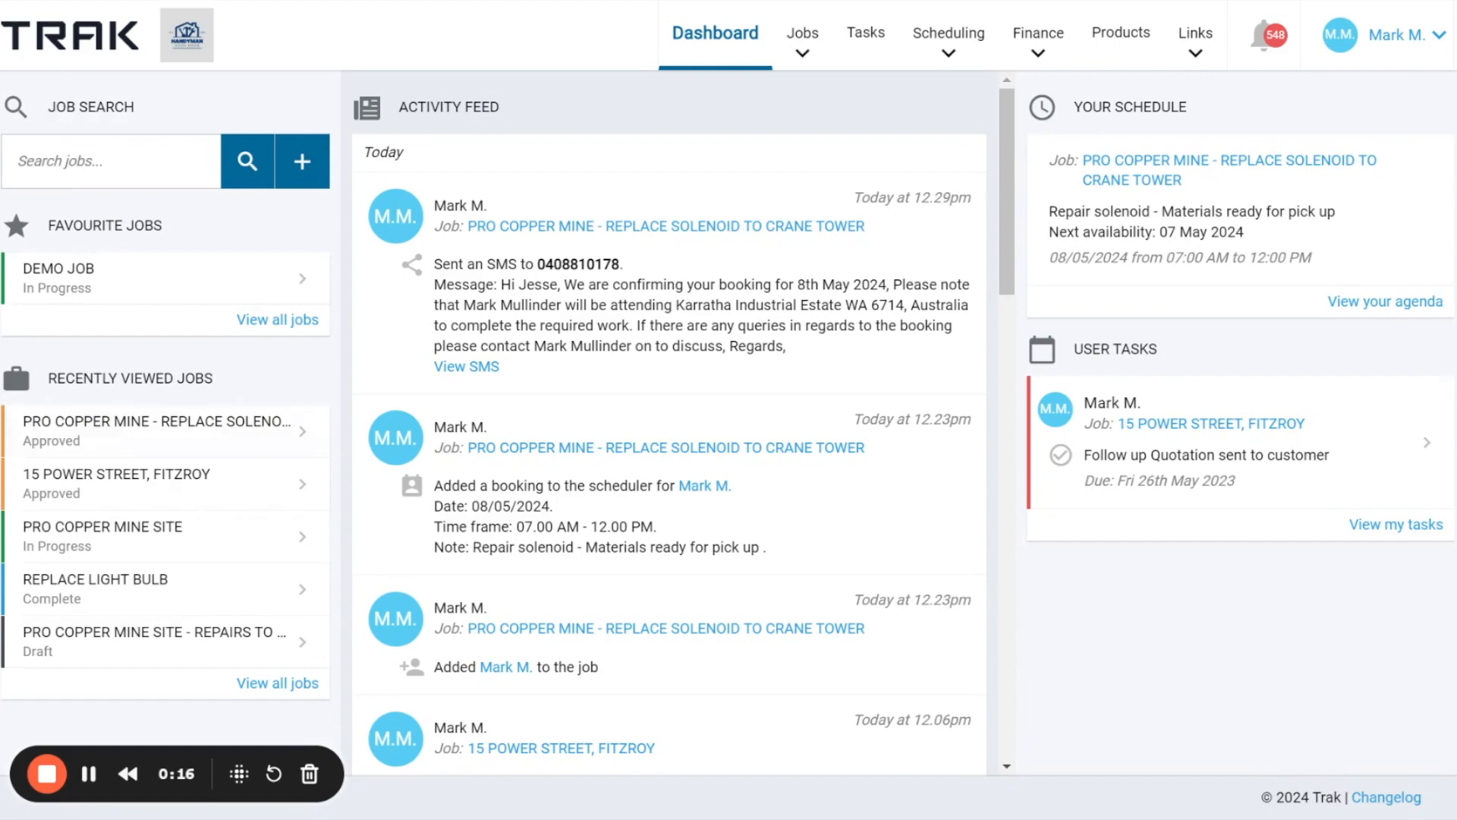
- Open the files of the Pro Copper Mine - Replace Solenoid to Crane Tower job and check the Day Dockets folder's options
{"action": "left_click", "coordinate": [126, 430]}
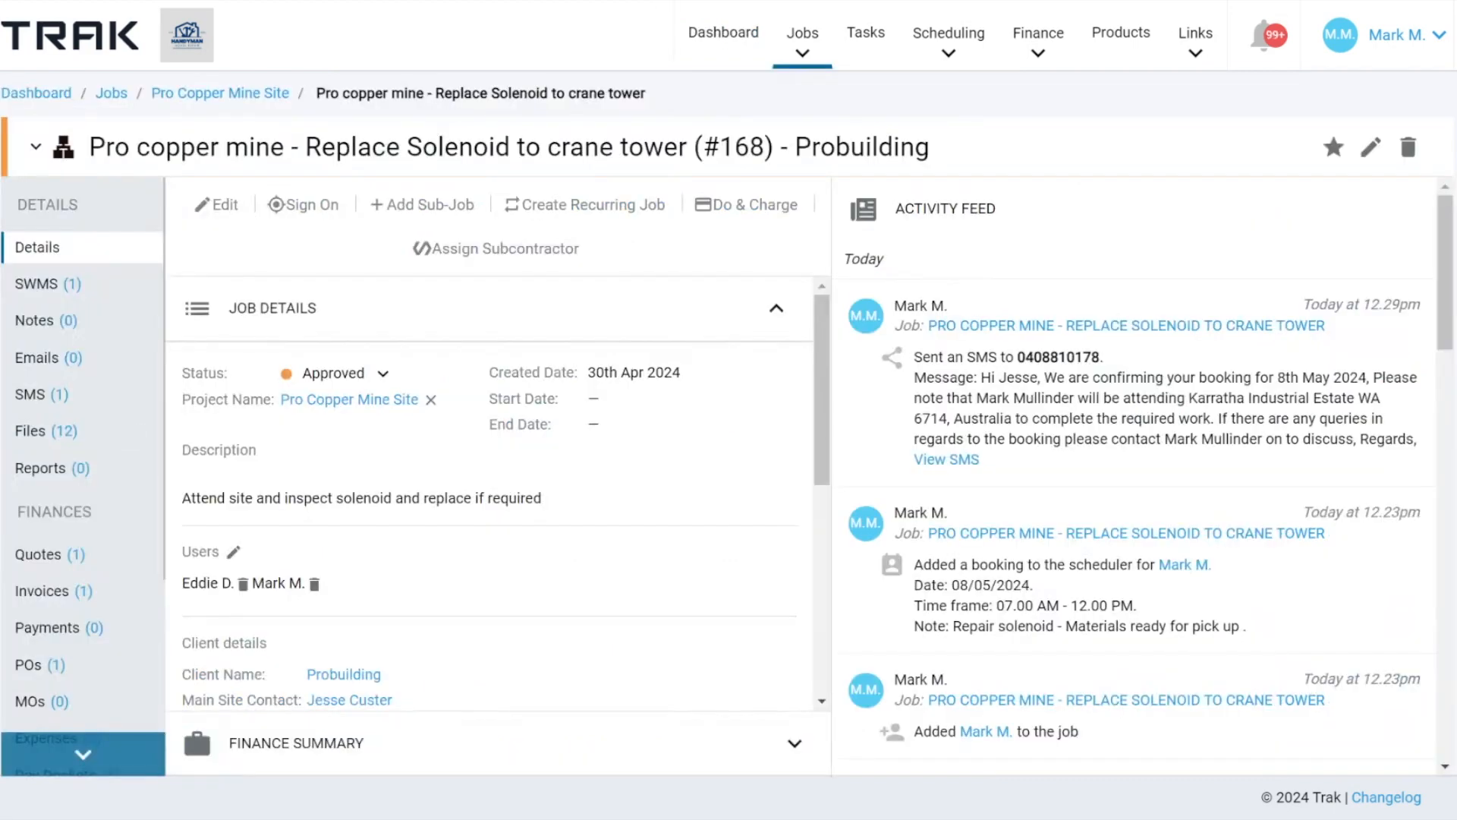
{"action": "left_click", "coordinate": [45, 432]}
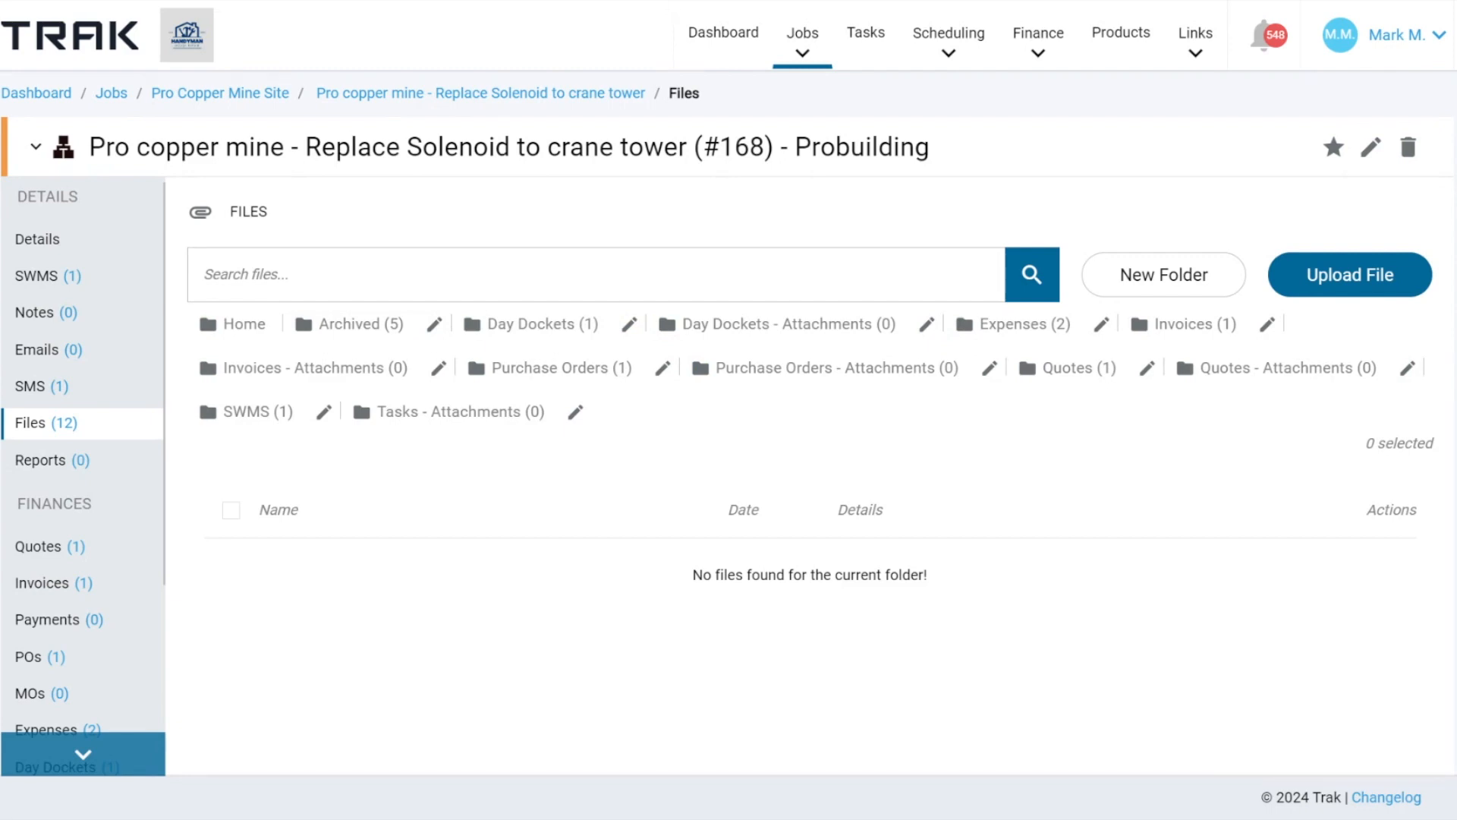
{"action": "left_click", "coordinate": [631, 328]}
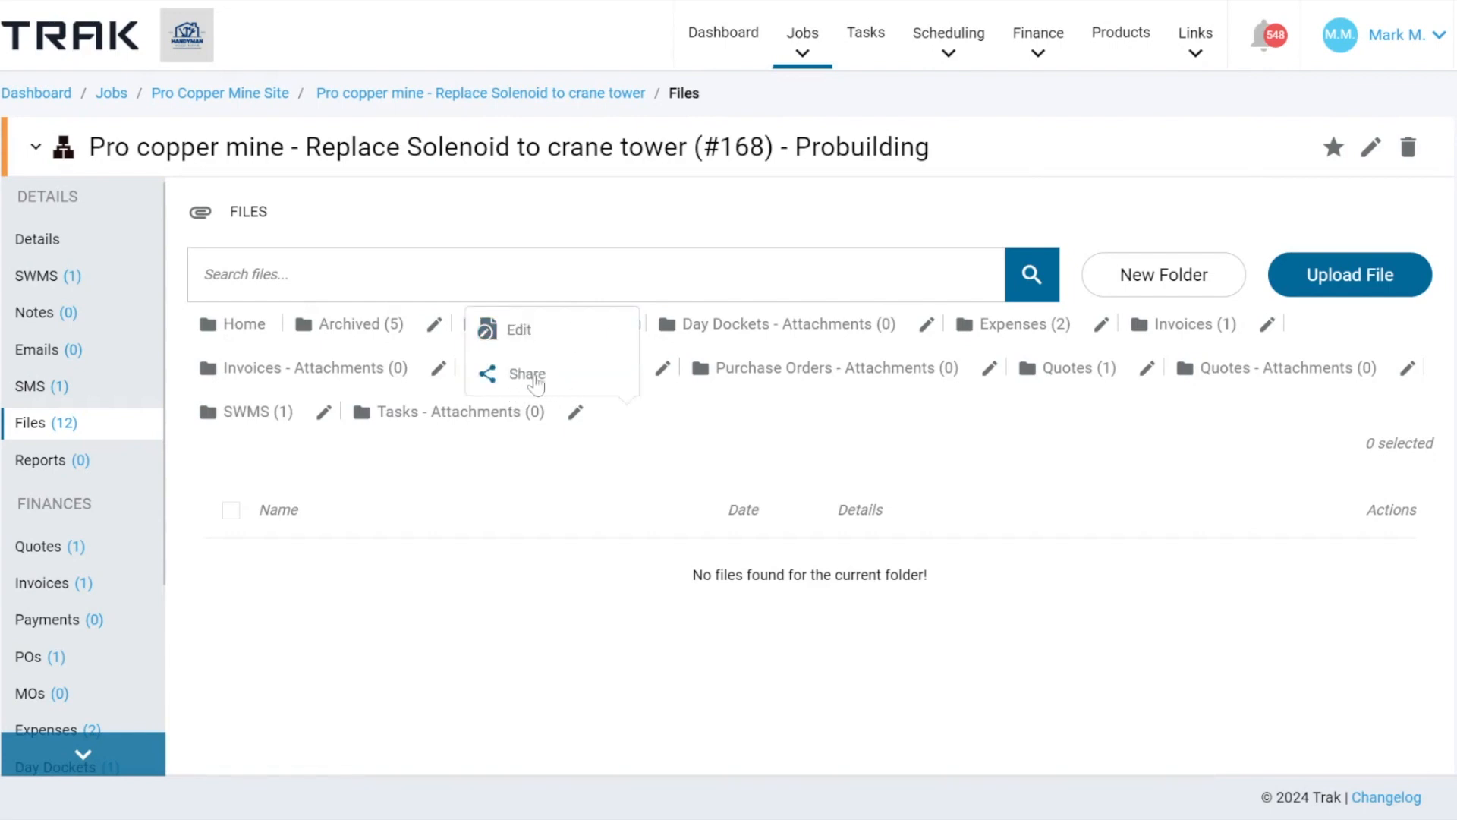
{"action": "left_click", "coordinate": [588, 501]}
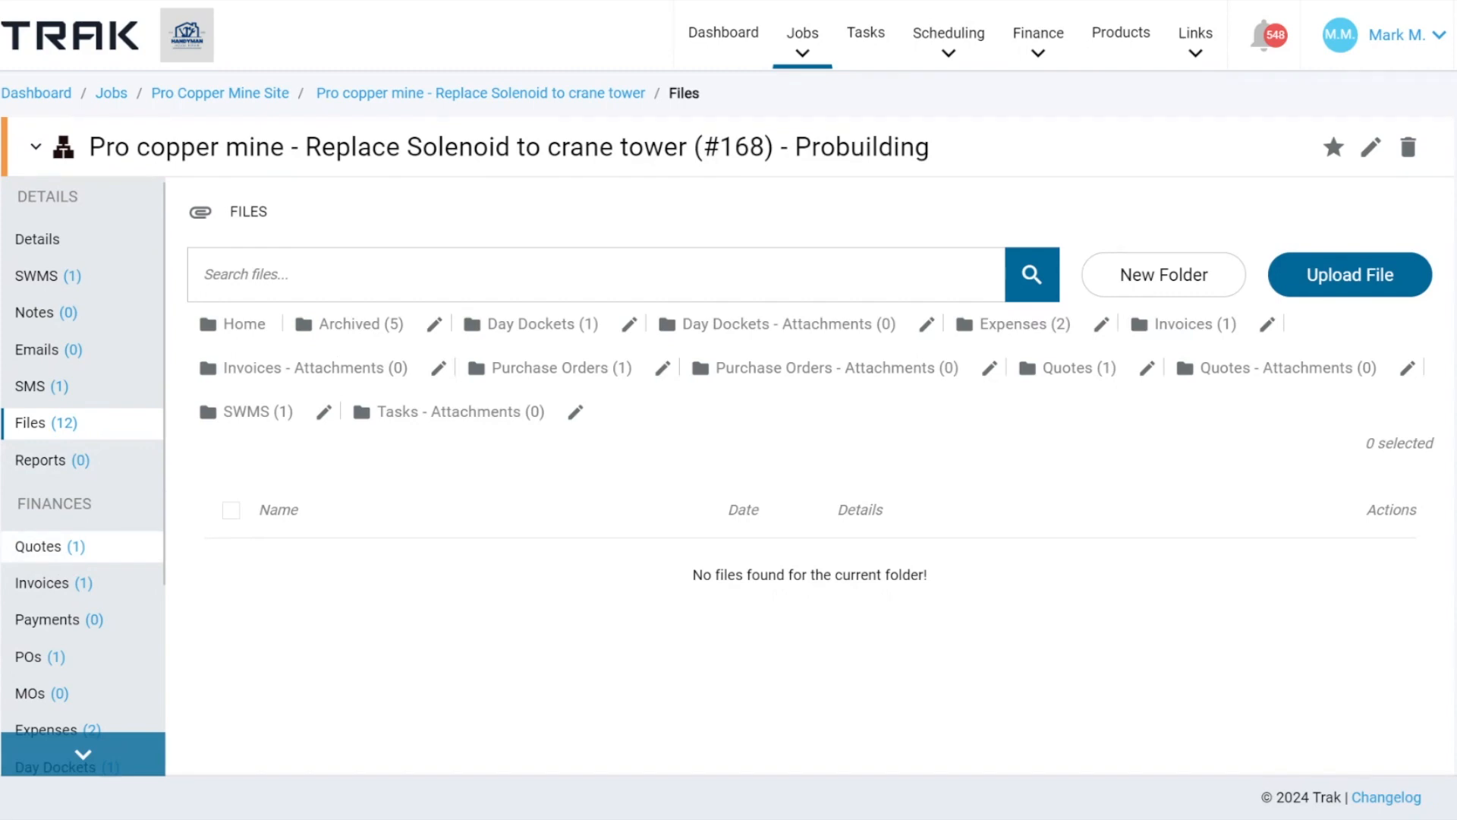
- Open the Archived folder and preview the oldest Docket_5.pdf, closing the preview when done
{"action": "left_click", "coordinate": [368, 327]}
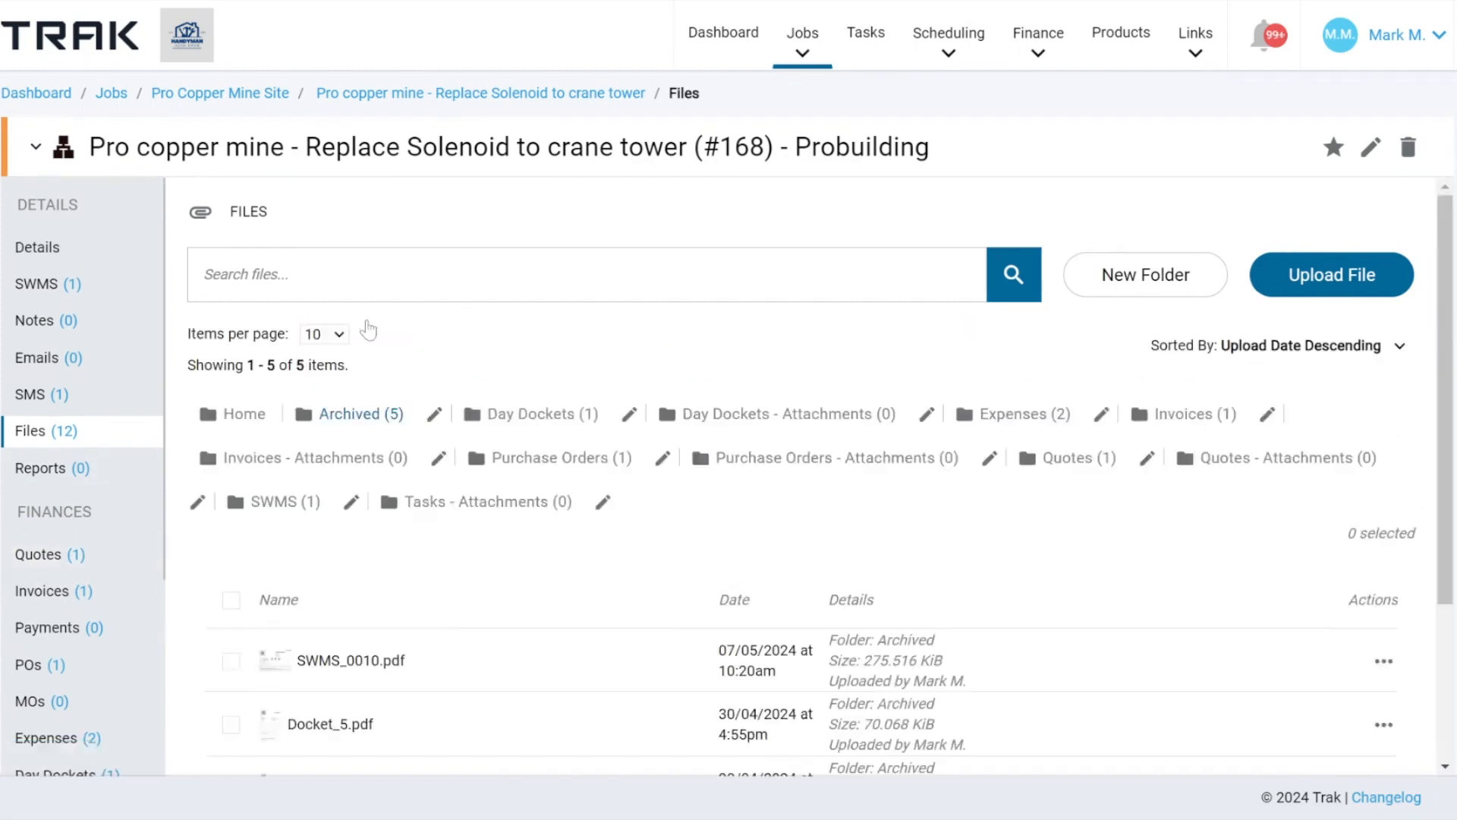
{"action": "scroll", "coordinate": [463, 456], "scroll_direction": "down", "scroll_amount": 2}
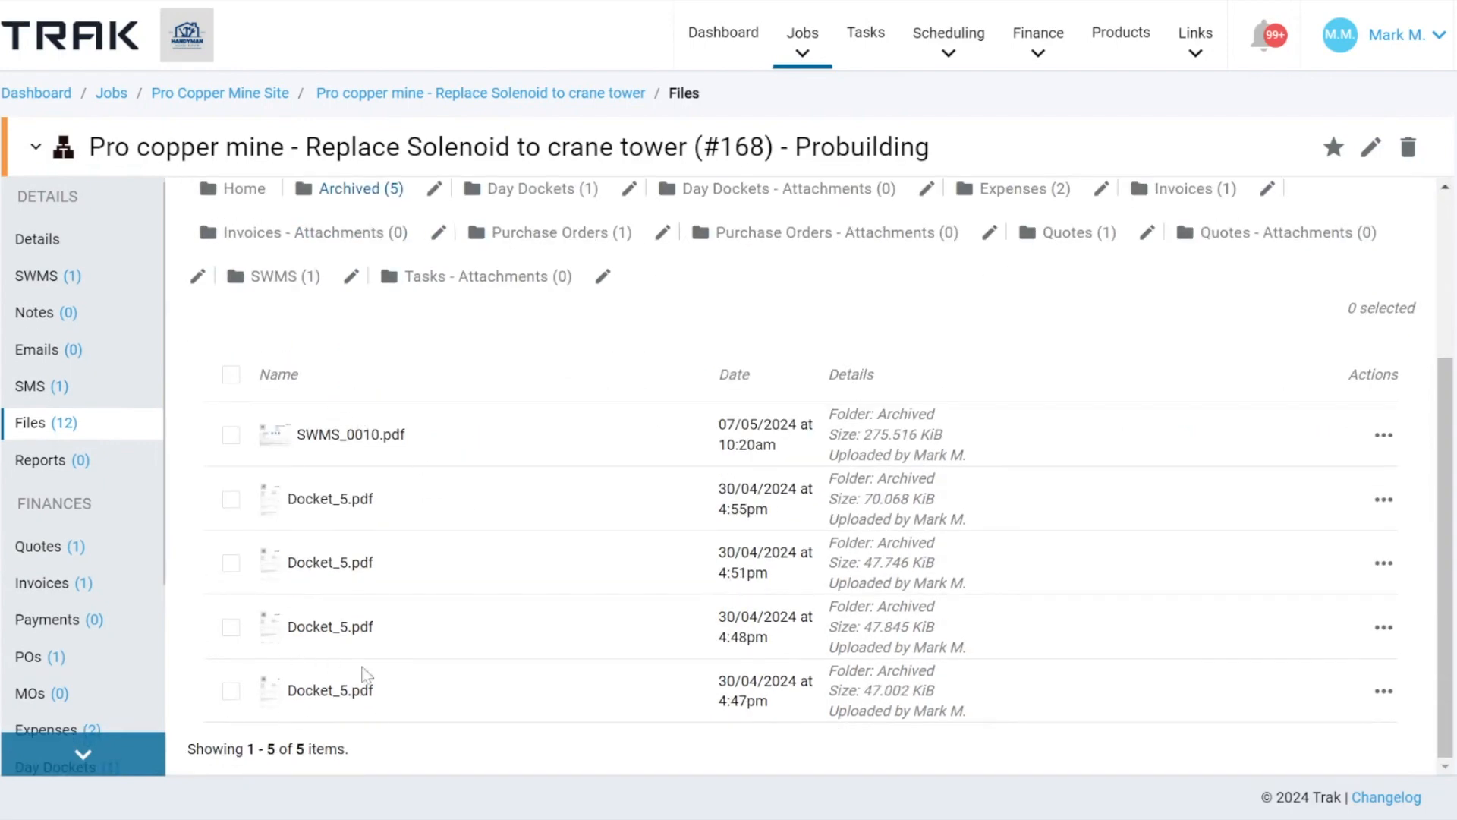
{"action": "left_click", "coordinate": [267, 694]}
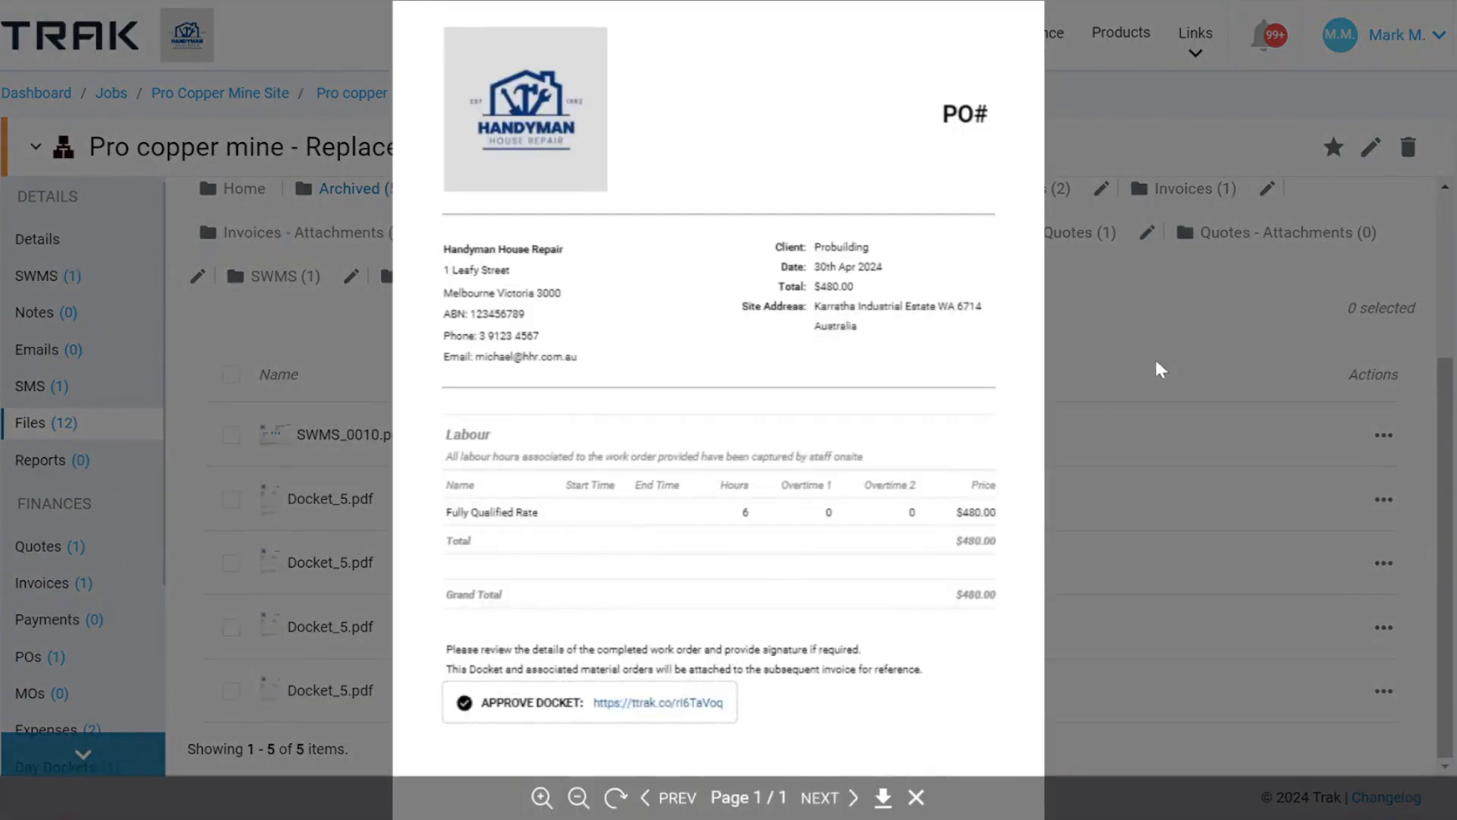
{"action": "left_click", "coordinate": [1141, 384]}
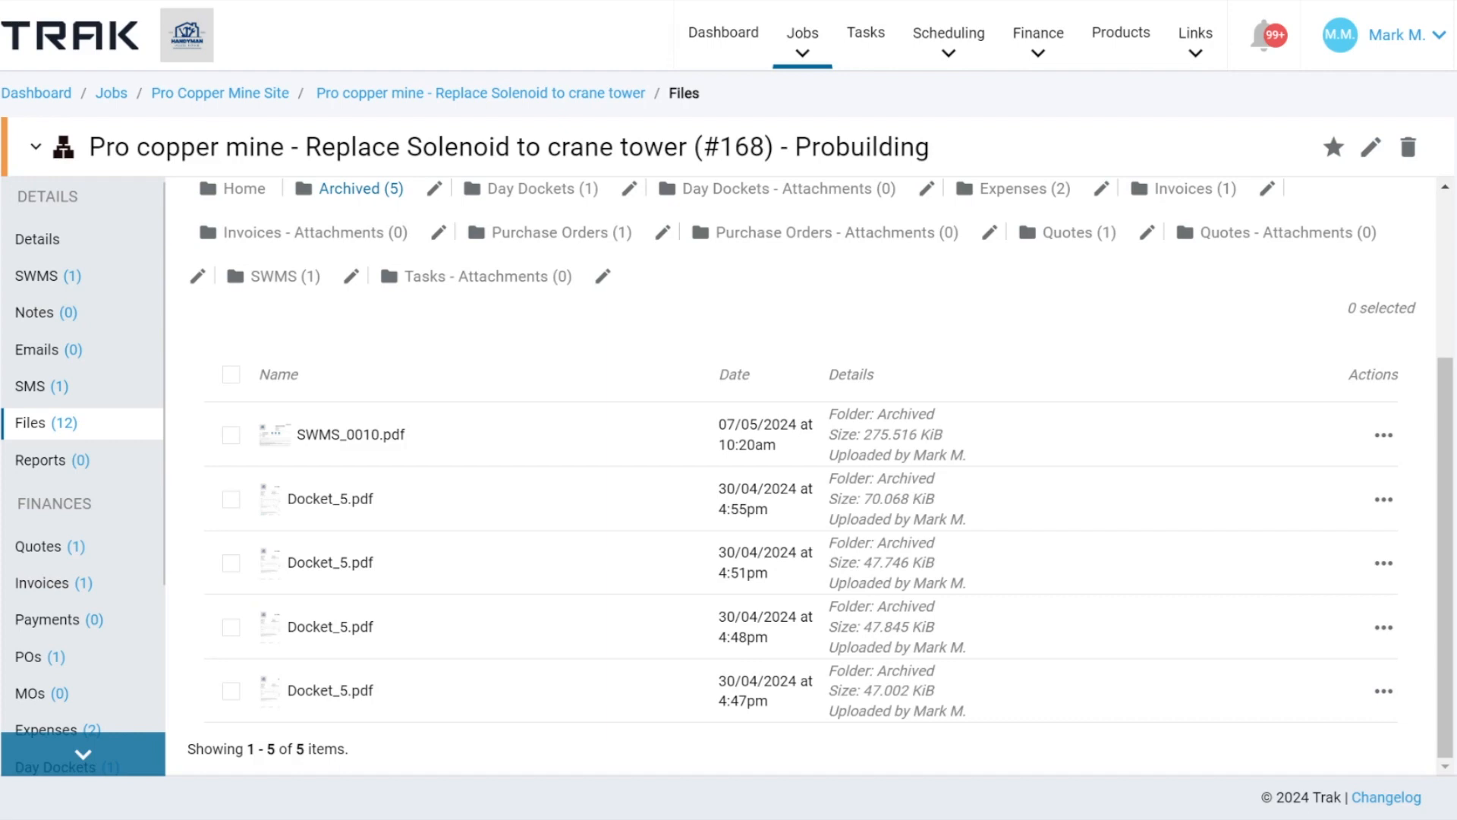
- Preview SWMS_0010.pdf from the Archived folder, look through its first pages and close the preview
{"action": "scroll", "coordinate": [513, 378], "scroll_direction": "up", "scroll_amount": 2}
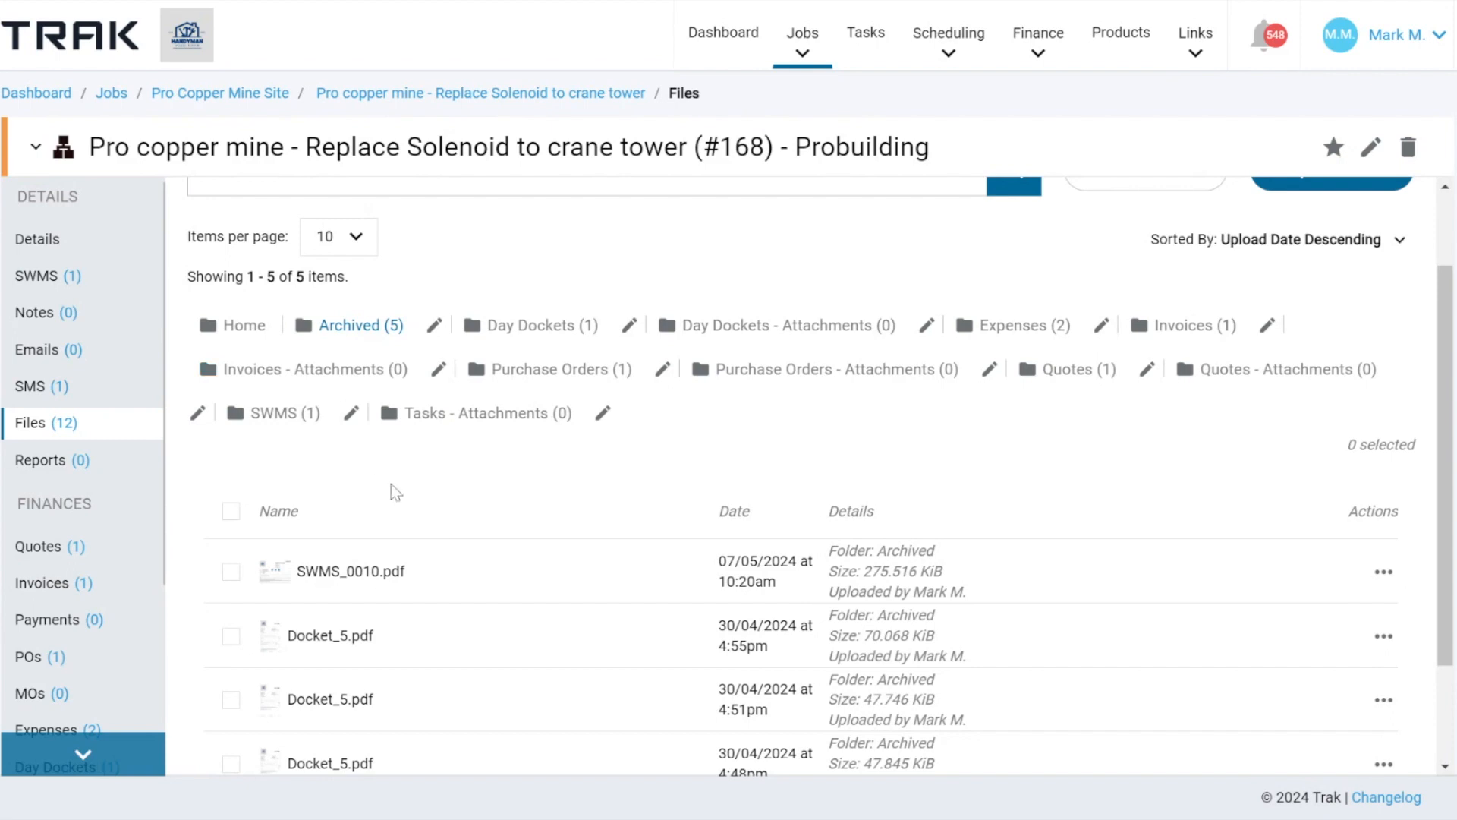
{"action": "scroll", "coordinate": [391, 485], "scroll_direction": "down", "scroll_amount": 1}
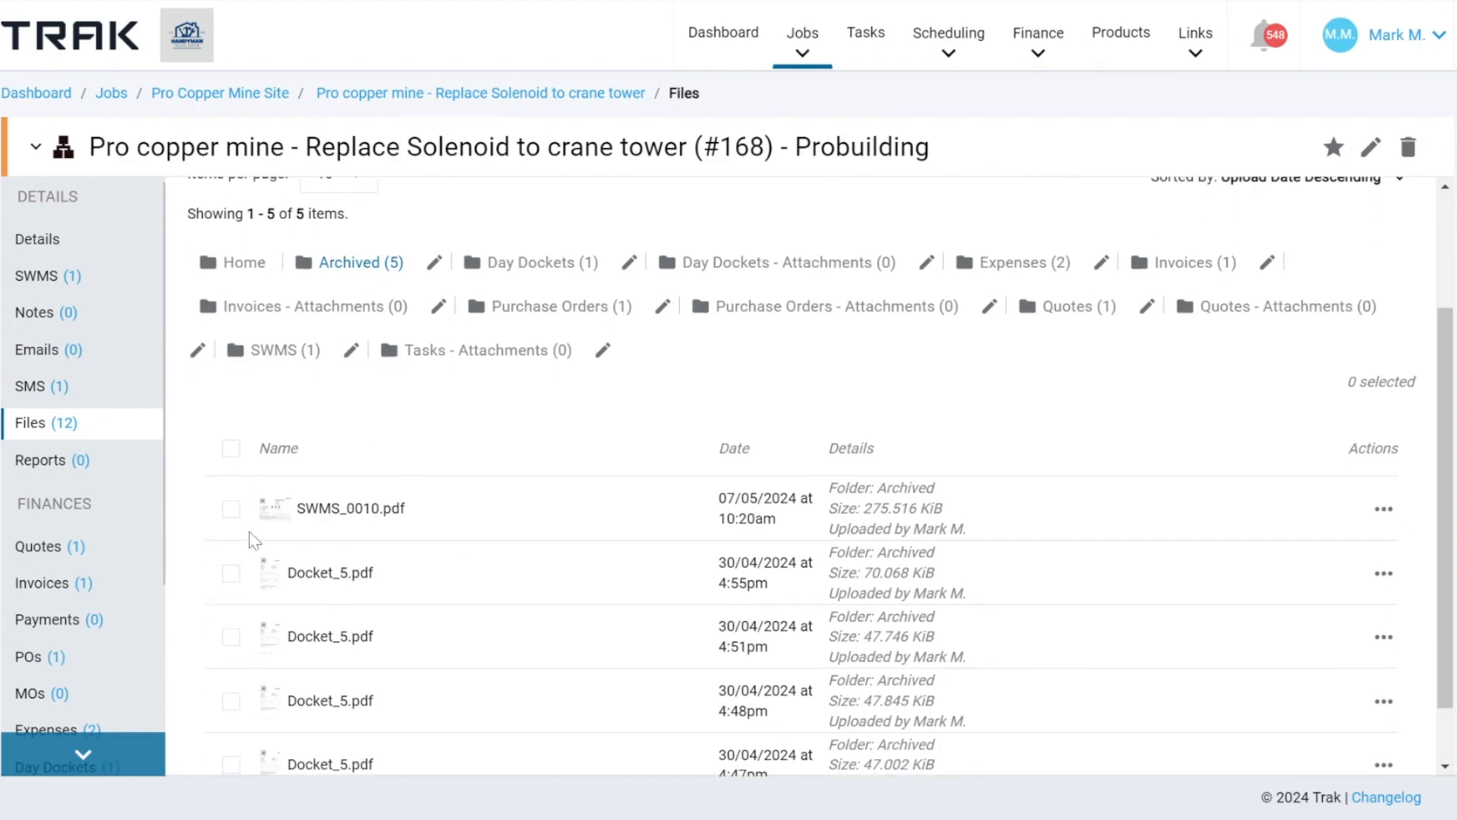
{"action": "left_click", "coordinate": [271, 524]}
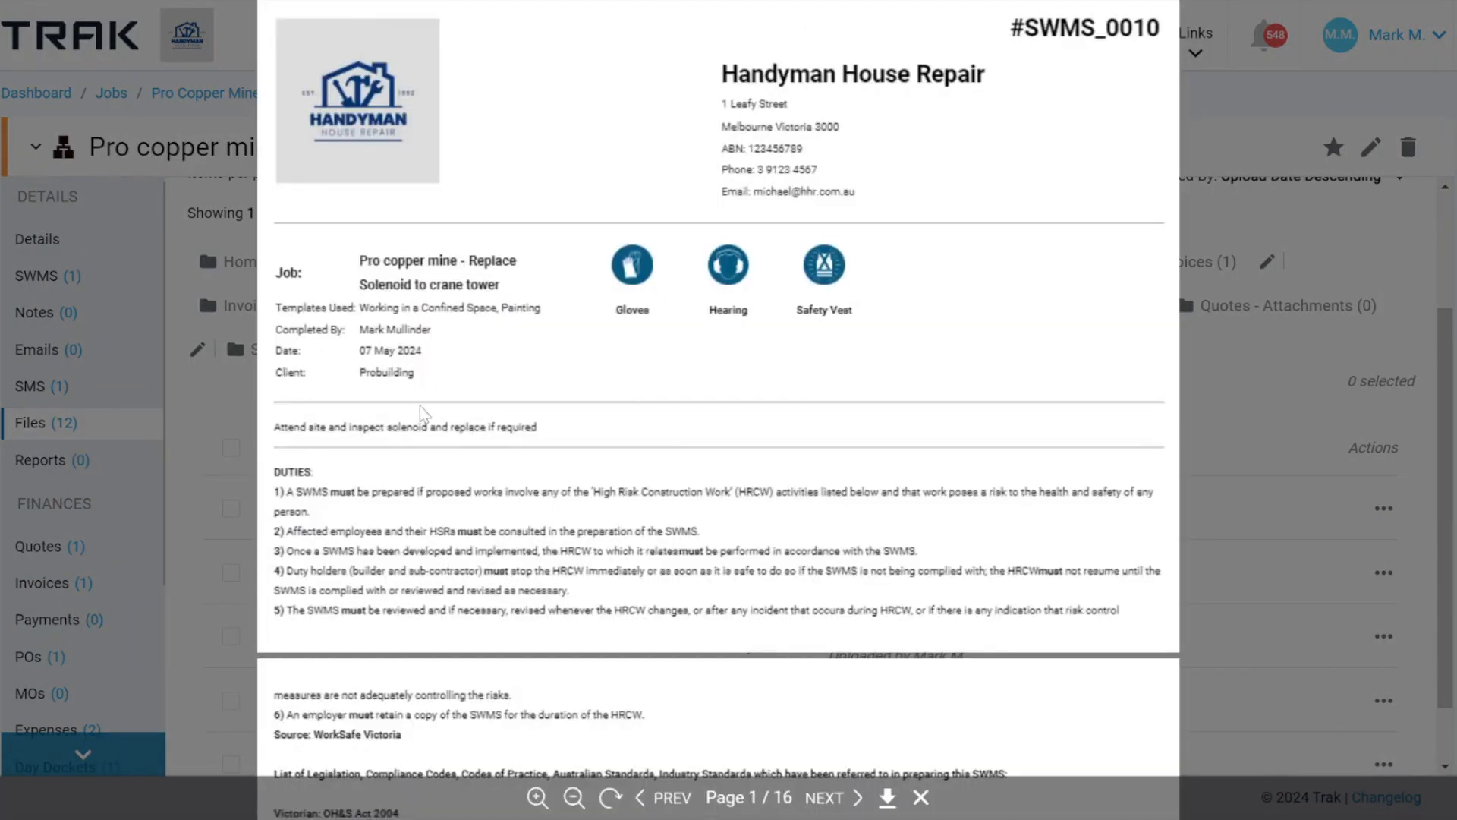
{"action": "scroll", "coordinate": [535, 338], "scroll_direction": "down", "scroll_amount": 20}
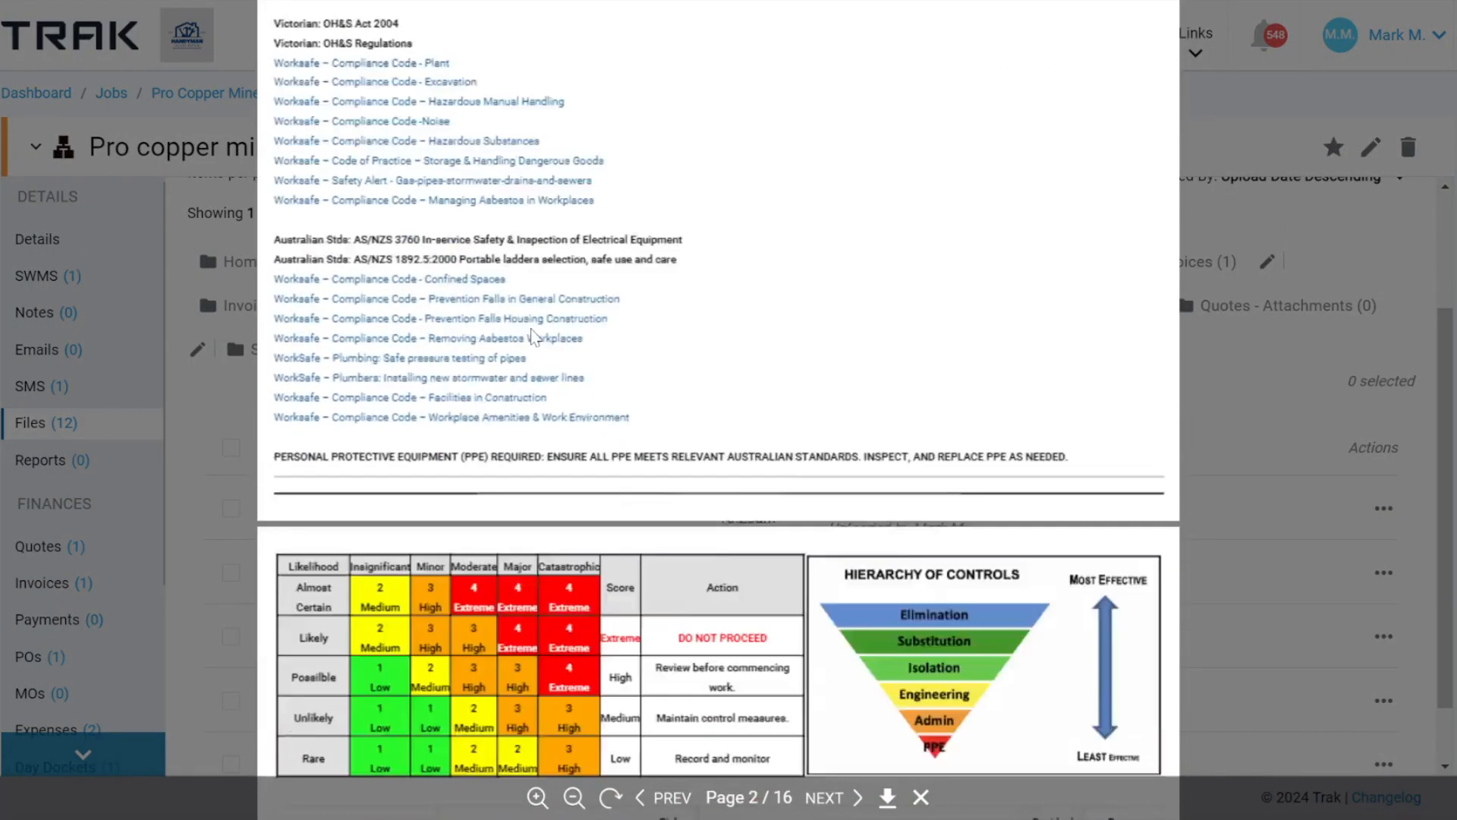
{"action": "scroll", "coordinate": [535, 338], "scroll_direction": "up", "scroll_amount": 20}
{"action": "scroll", "coordinate": [718, 410], "scroll_direction": "up", "scroll_amount": 3}
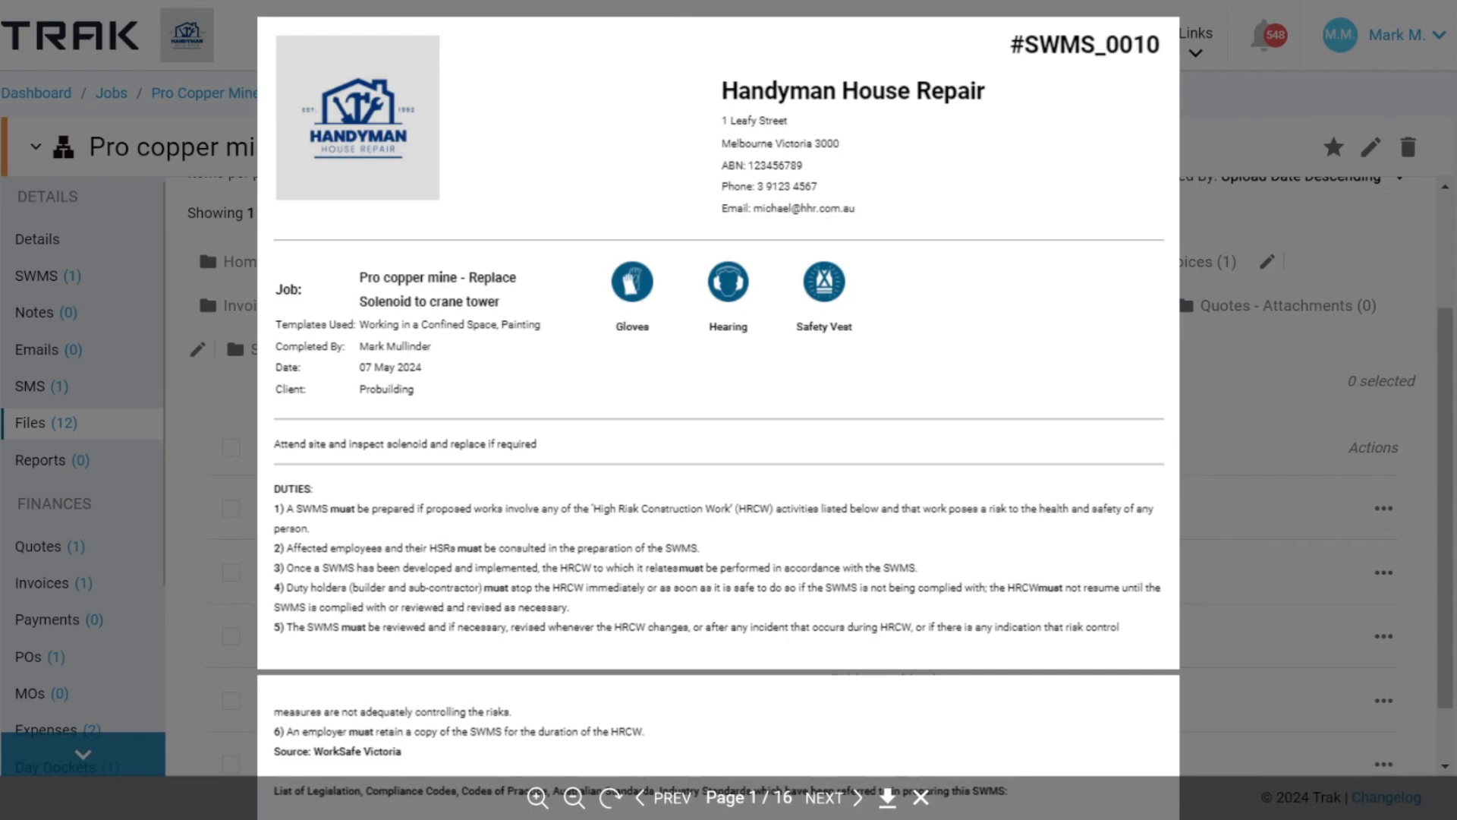
{"action": "left_click", "coordinate": [918, 801]}
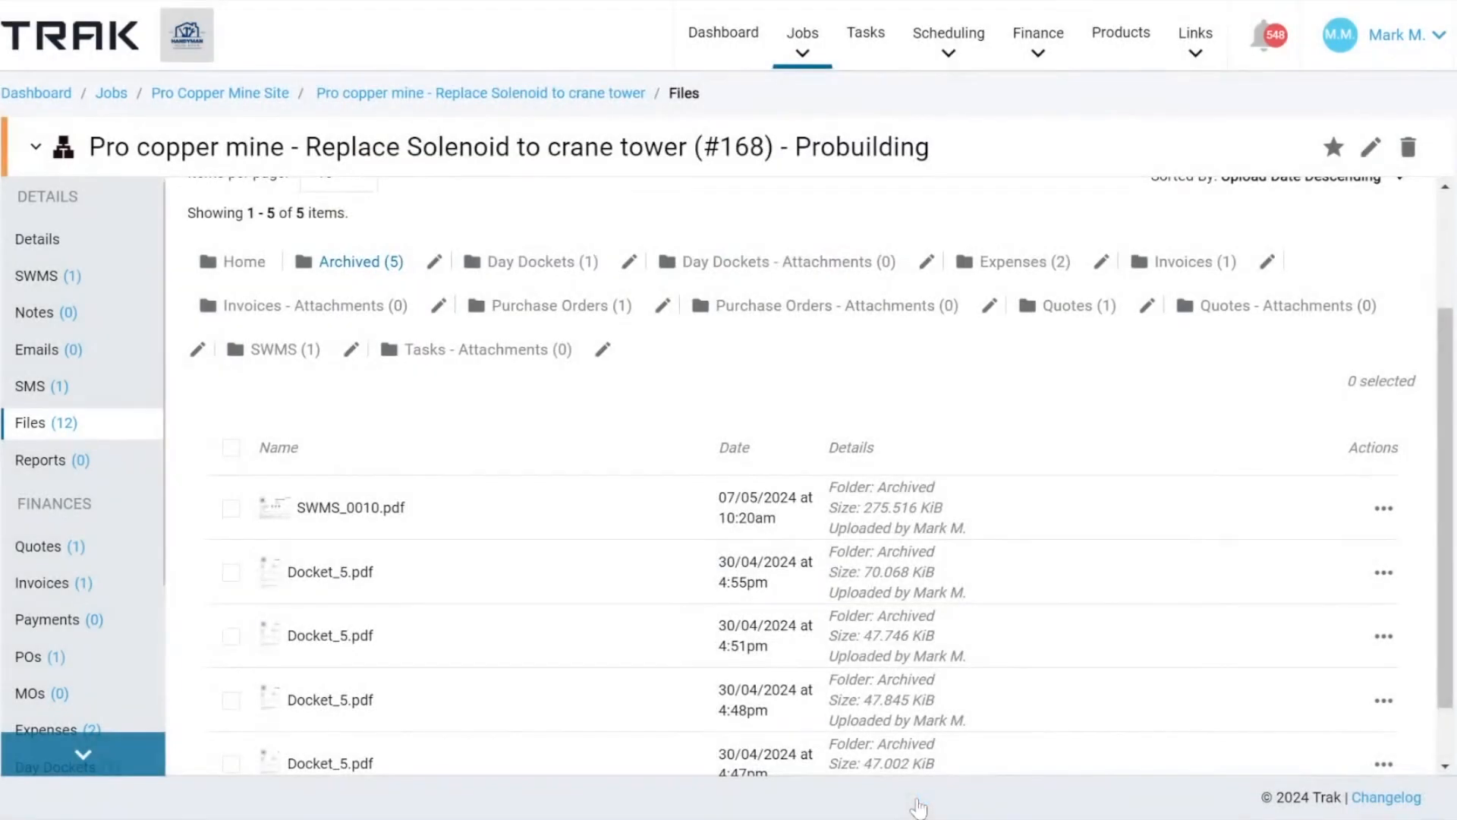
- Check the date, details and available file actions of SWMS_0010.pdf in the Archived folder
{"action": "left_click_drag", "start_coordinate": [319, 507], "coordinate": [1030, 531]}
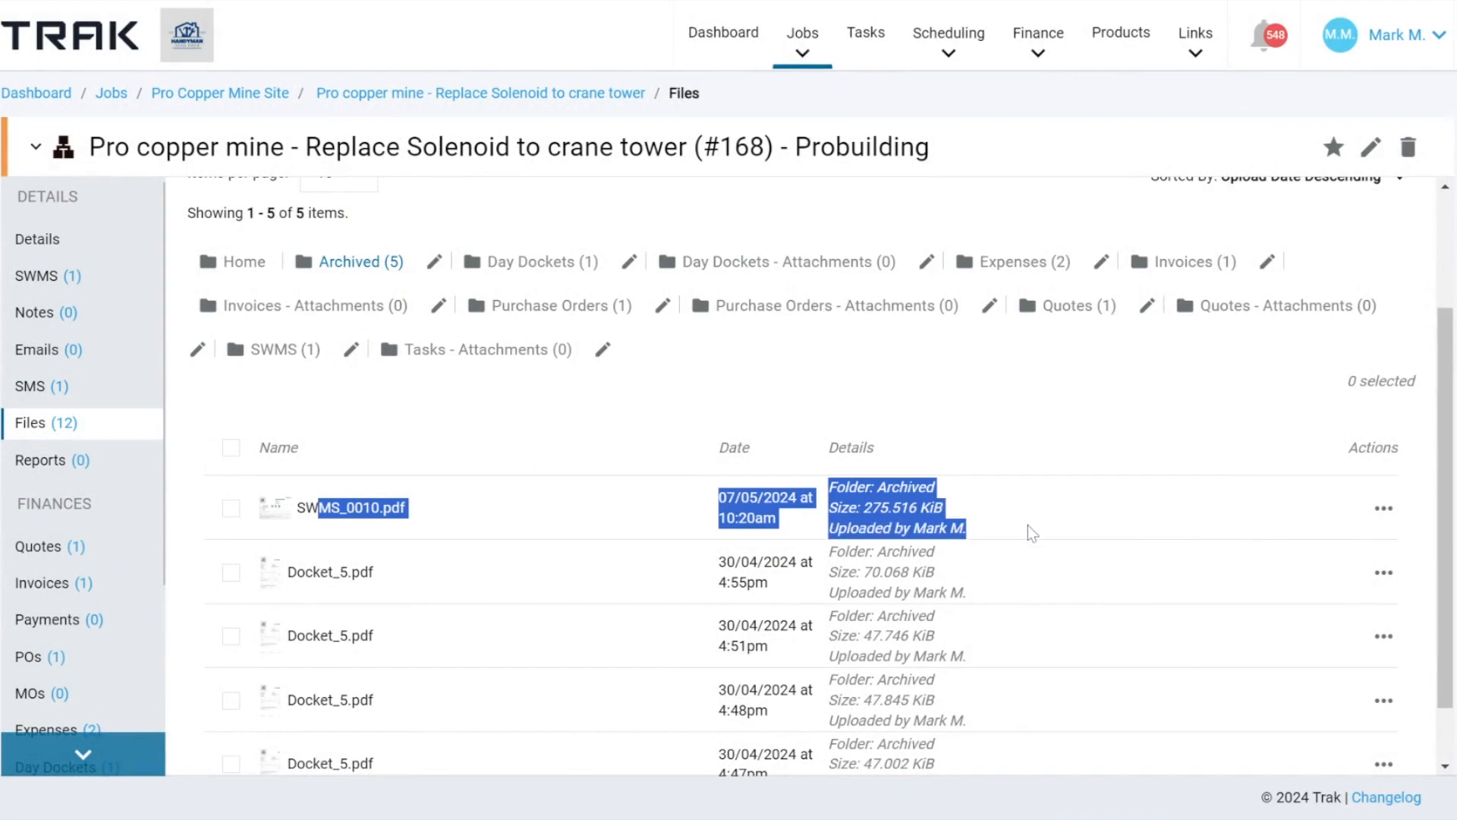
{"action": "left_click", "coordinate": [1028, 525]}
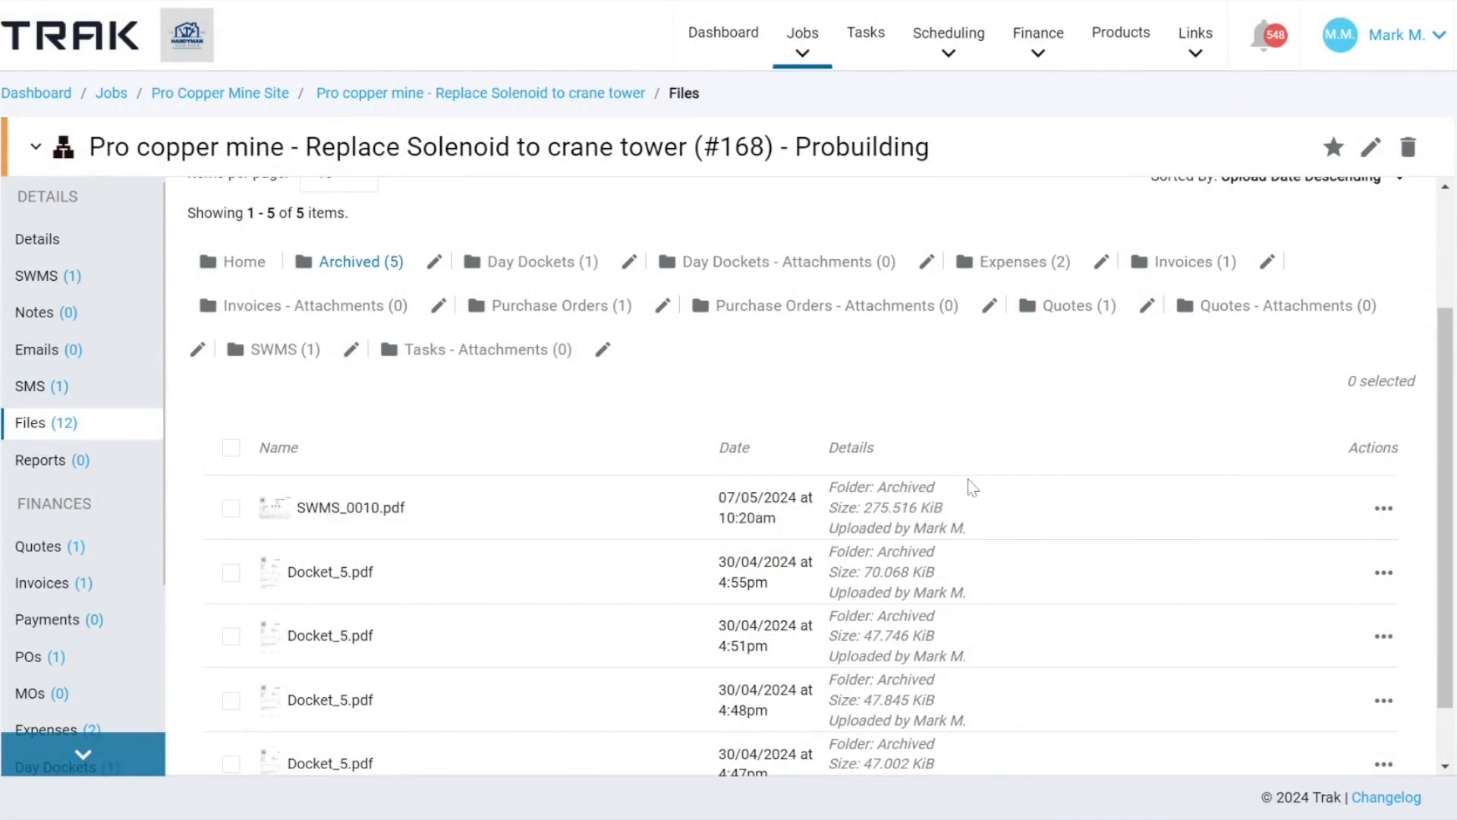
{"action": "left_click_drag", "start_coordinate": [689, 494], "coordinate": [817, 504]}
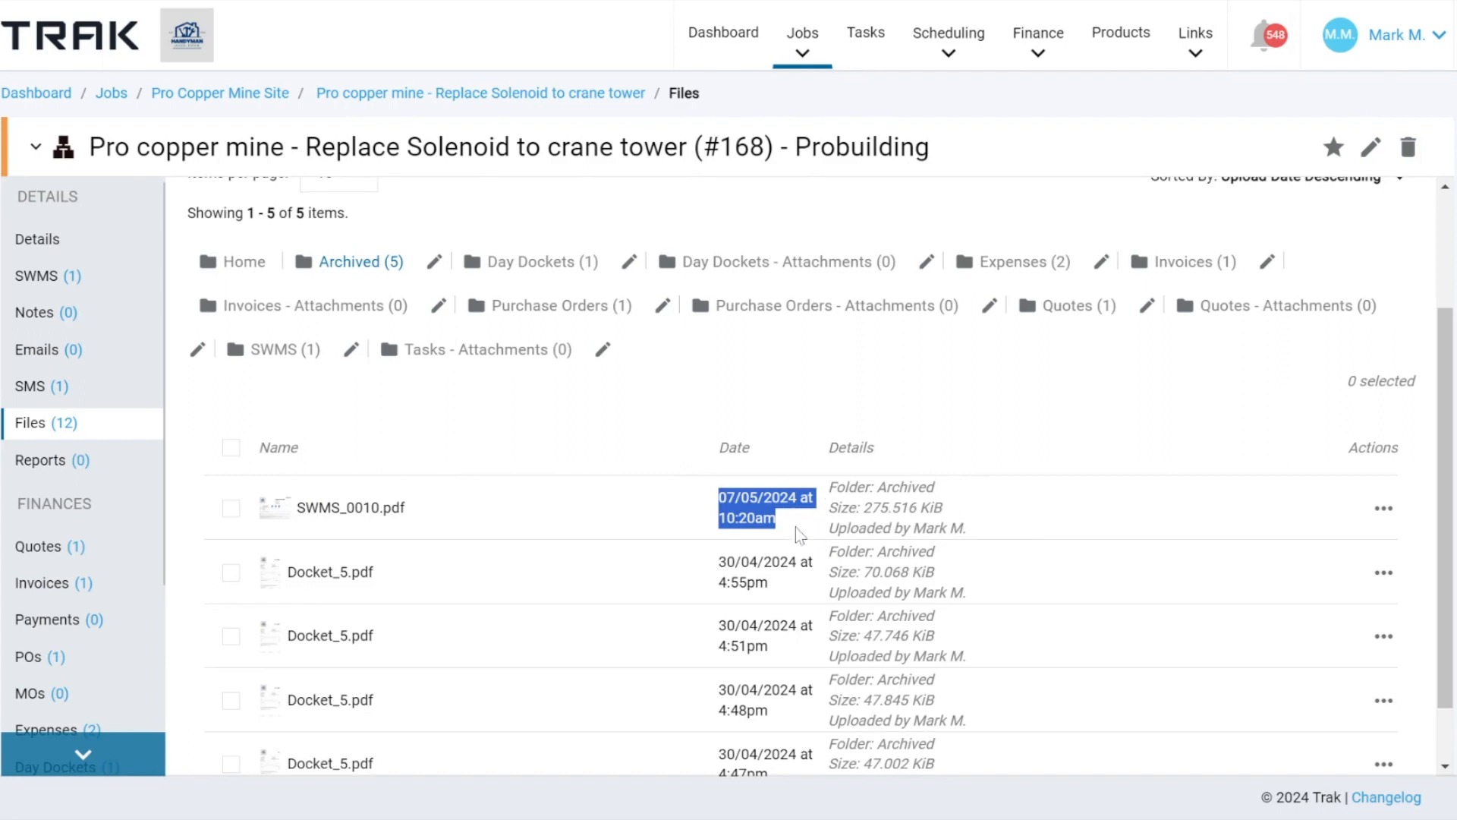
{"action": "left_click", "coordinate": [1384, 515]}
{"action": "scroll", "coordinate": [1284, 270], "scroll_direction": "up", "scroll_amount": 1}
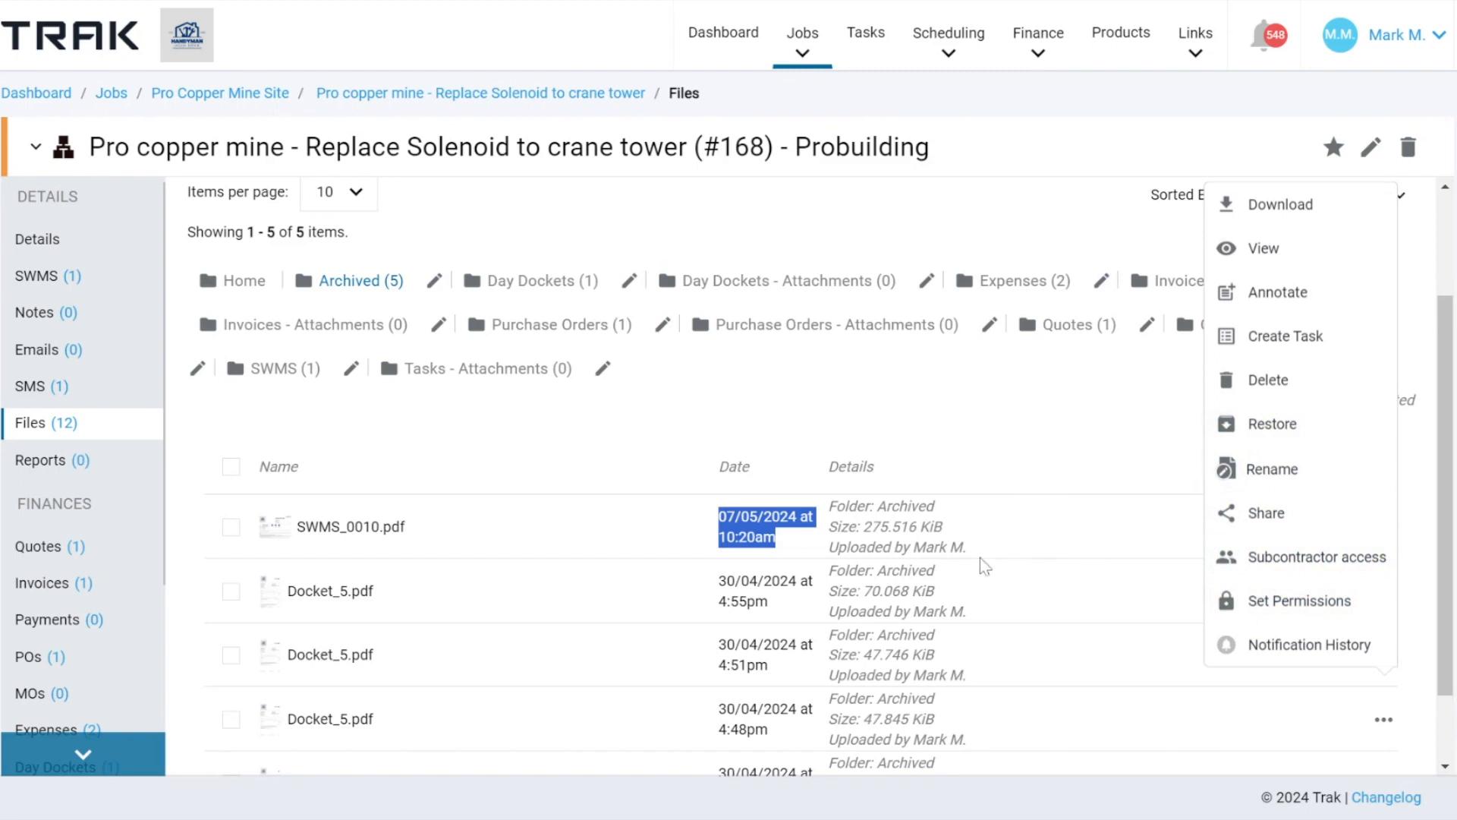
{"action": "left_click", "coordinate": [962, 450]}
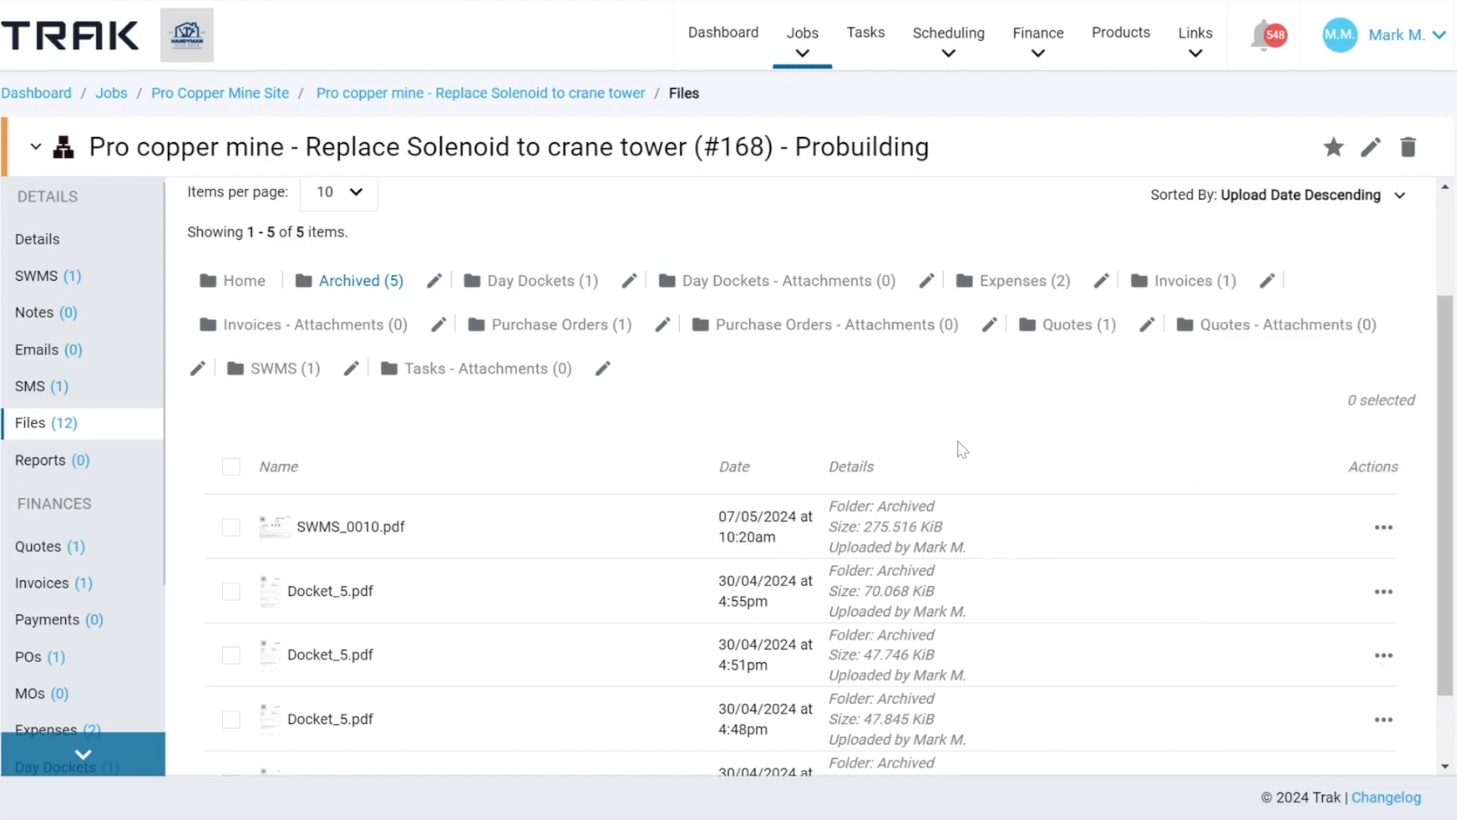
- Prepare an upload of 26614 - Schedule of Quantities (1).xlsx and white card.jpg, and examine the spreadsheet's name, description and folder options
{"action": "scroll", "coordinate": [963, 450], "scroll_direction": "up", "scroll_amount": 2}
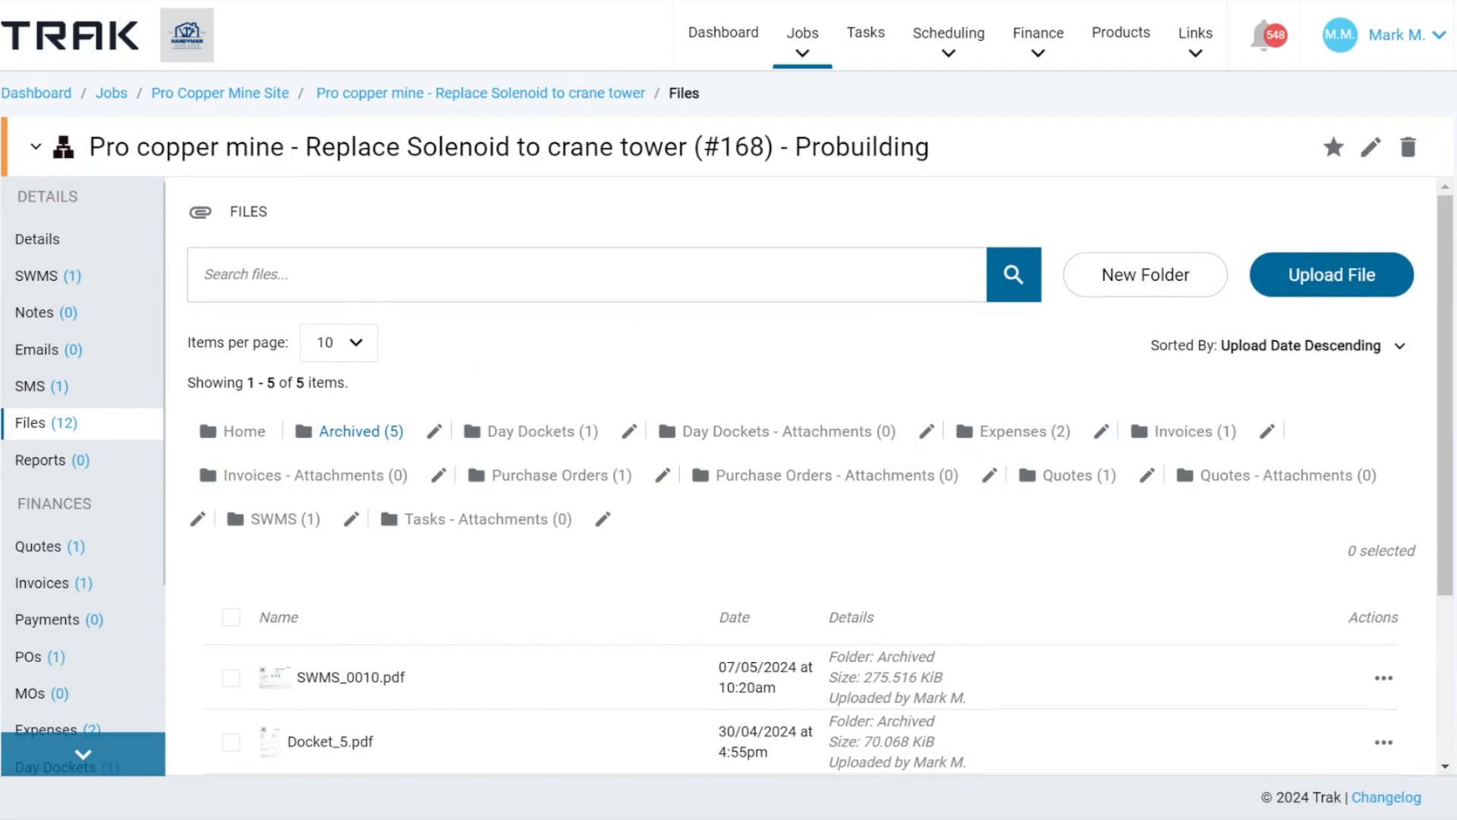
{"action": "left_click", "coordinate": [1326, 296]}
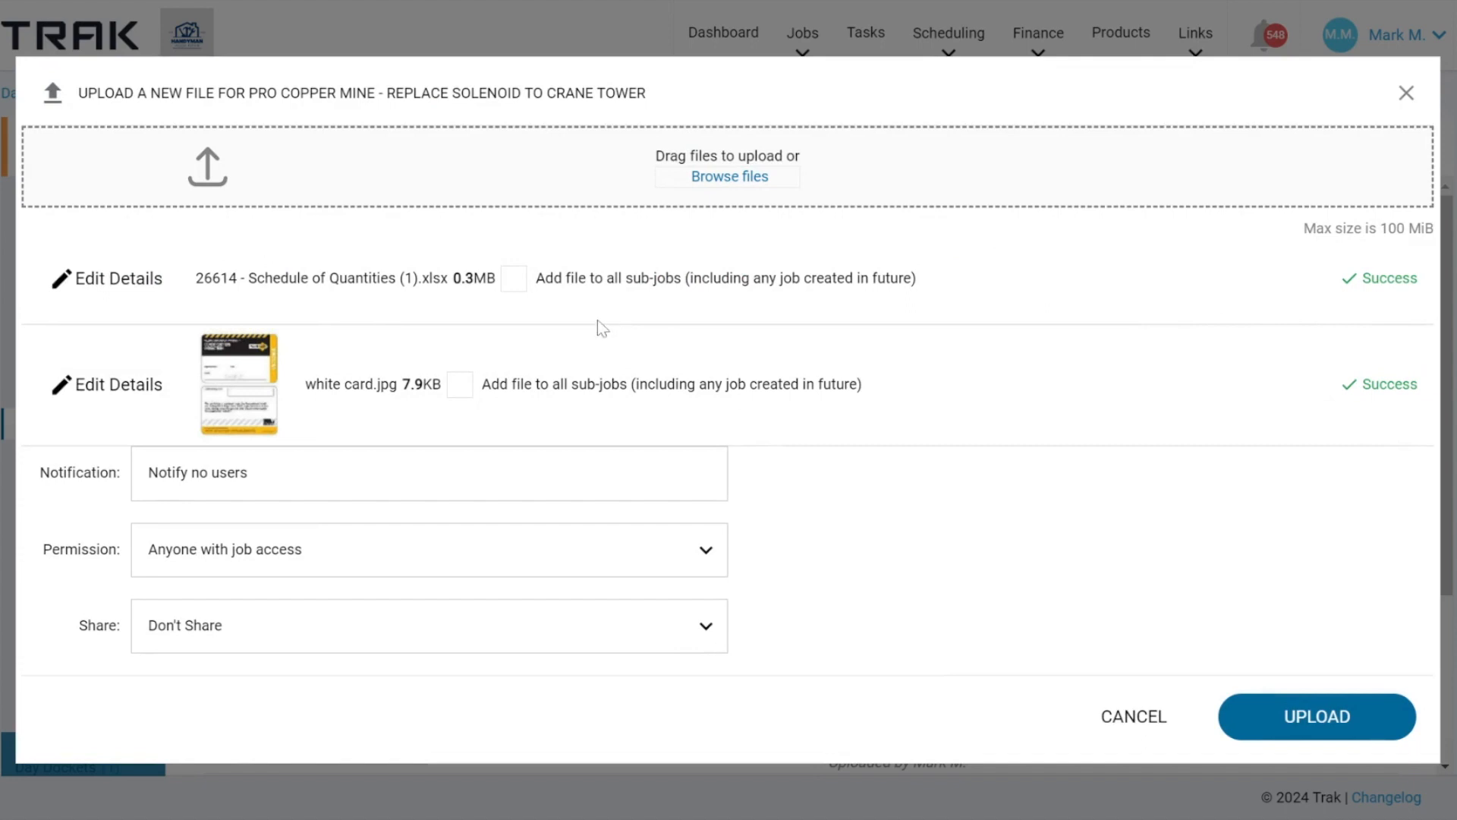
{"action": "left_click", "coordinate": [112, 279]}
{"action": "left_click", "coordinate": [112, 309]}
{"action": "key", "text": "Tab"}
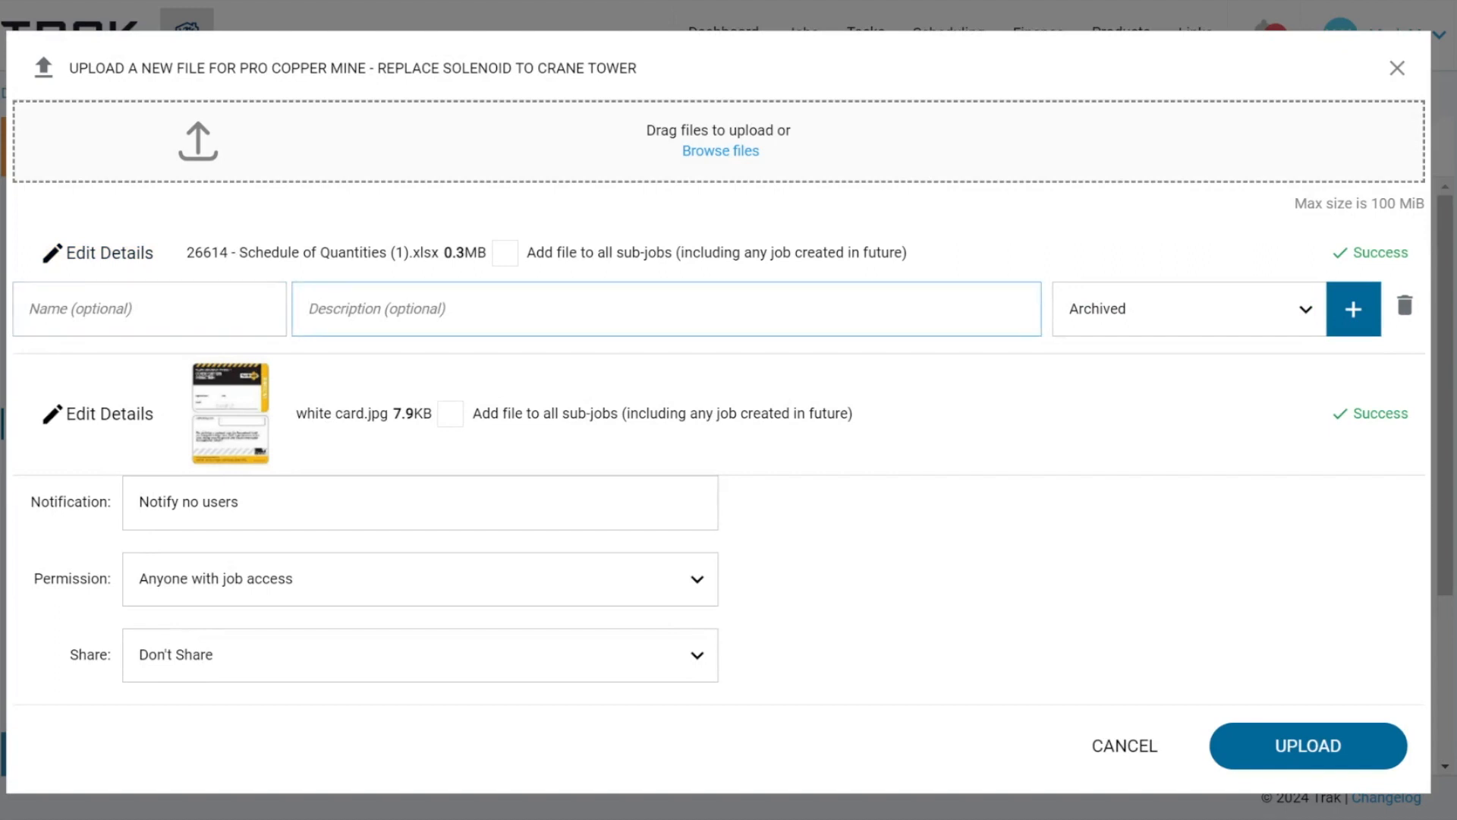
{"action": "left_click", "coordinate": [1115, 316]}
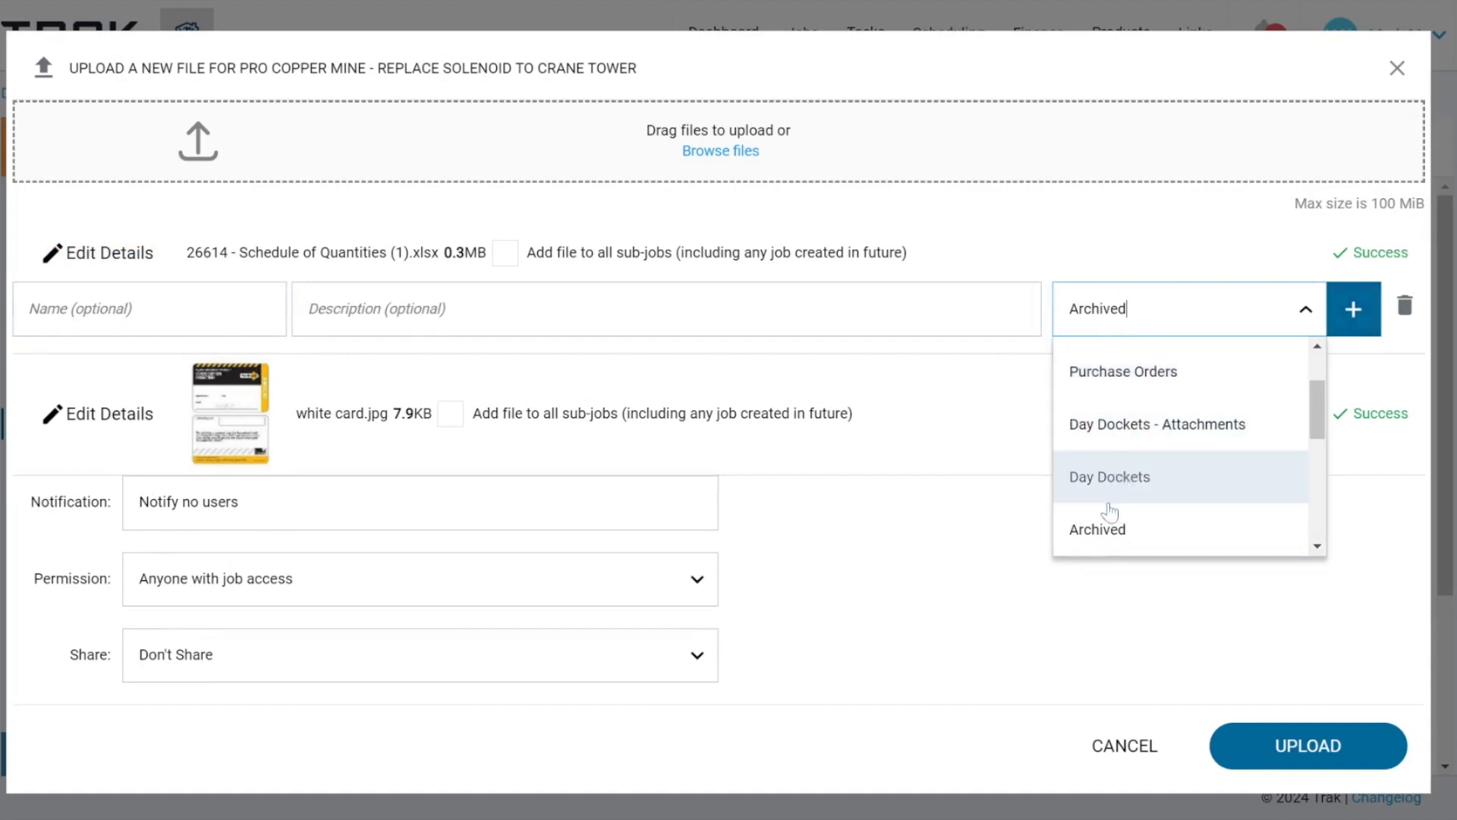
{"action": "left_click", "coordinate": [965, 427]}
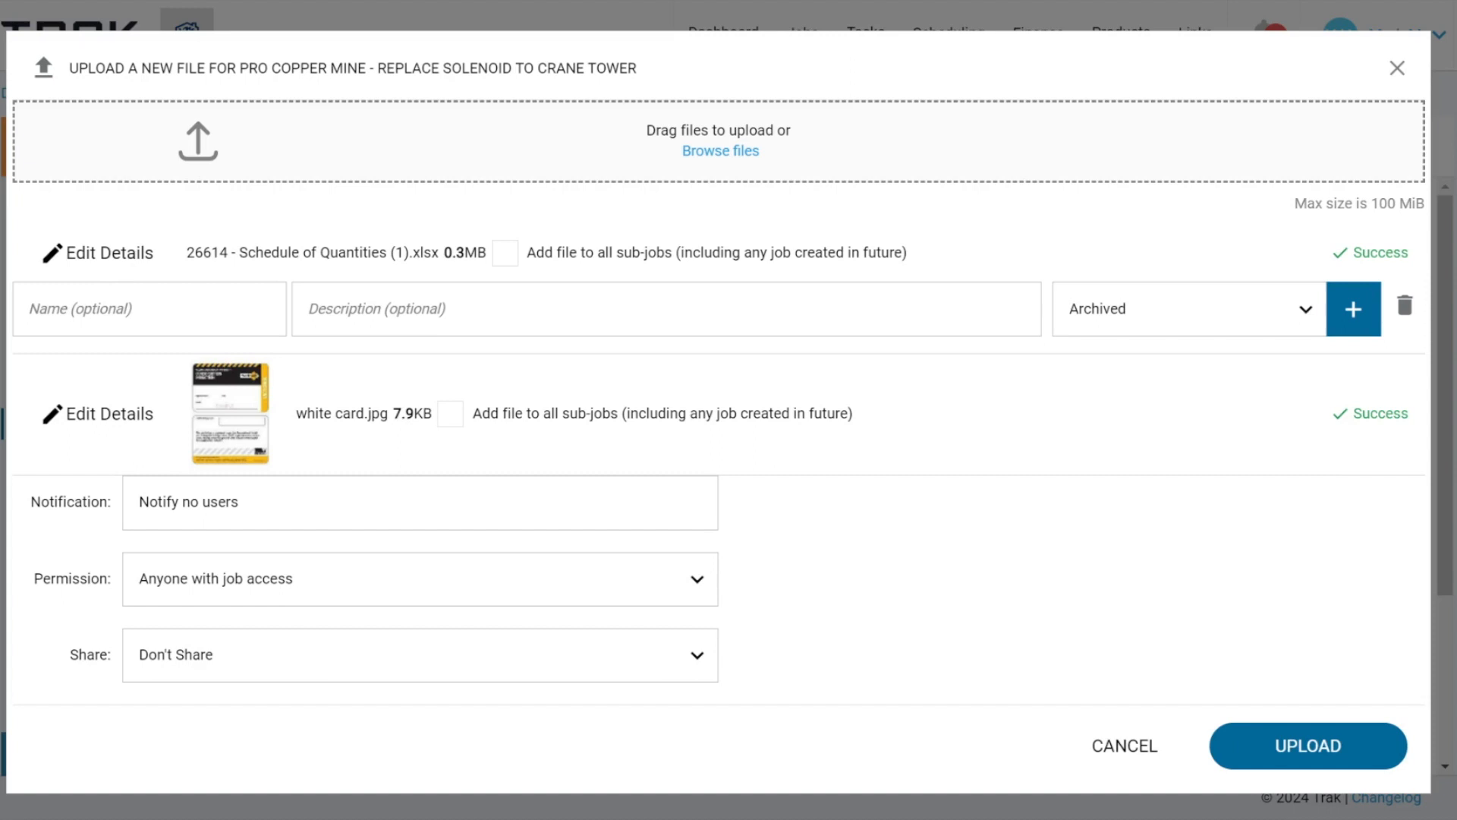
- Examine the upload's notification, permission and sharing settings and close it without uploading the files
{"action": "left_click_drag", "start_coordinate": [42, 501], "coordinate": [136, 504]}
{"action": "left_click", "coordinate": [178, 503]}
{"action": "left_click", "coordinate": [58, 546]}
{"action": "left_click_drag", "start_coordinate": [33, 579], "coordinate": [163, 605]}
{"action": "left_click", "coordinate": [320, 579]}
{"action": "left_click", "coordinate": [75, 605]}
{"action": "left_click_drag", "start_coordinate": [57, 655], "coordinate": [187, 672]}
{"action": "left_click", "coordinate": [187, 672]}
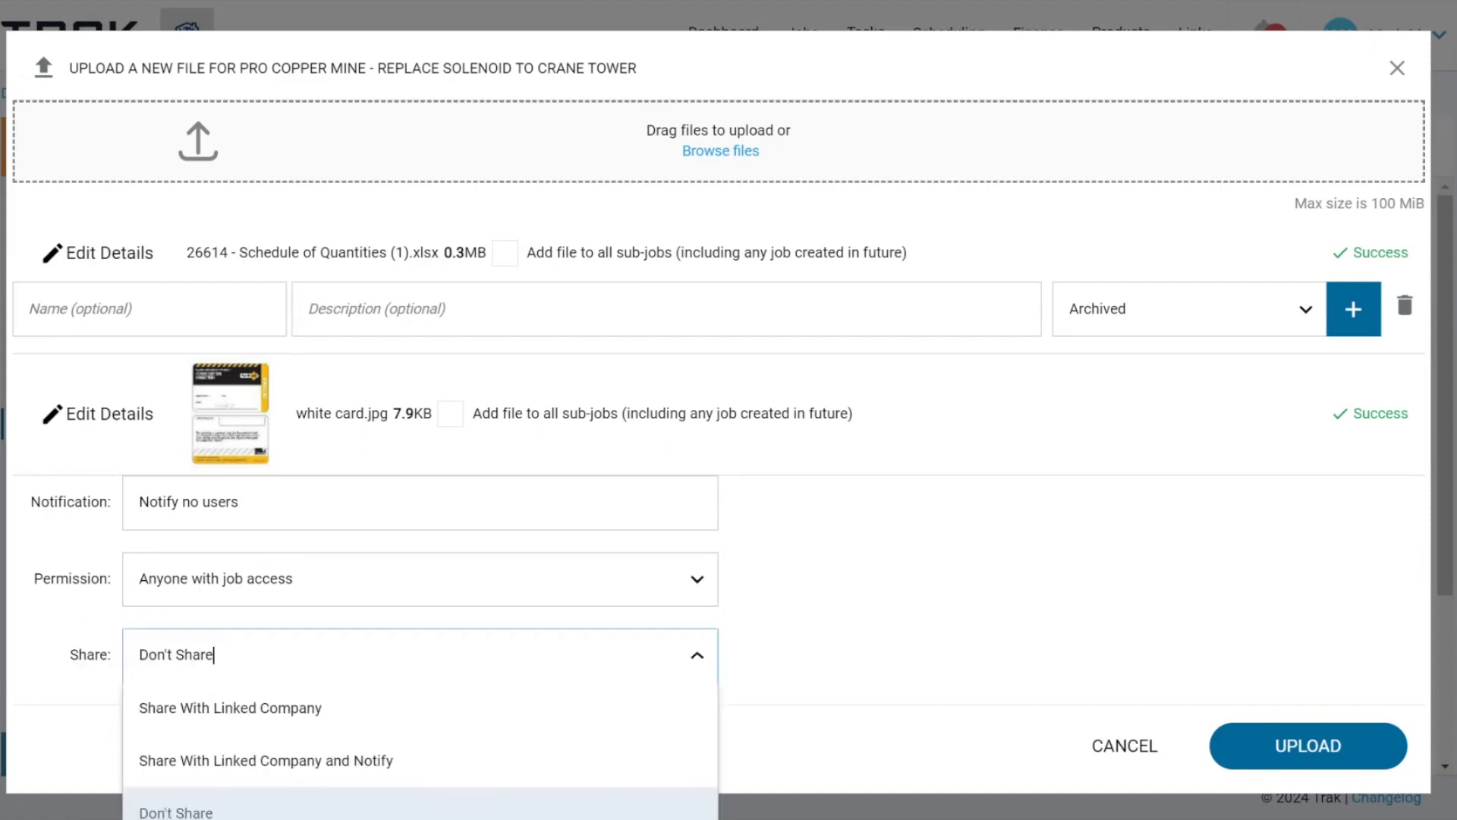
{"action": "scroll", "coordinate": [217, 757], "scroll_direction": "down", "scroll_amount": 1}
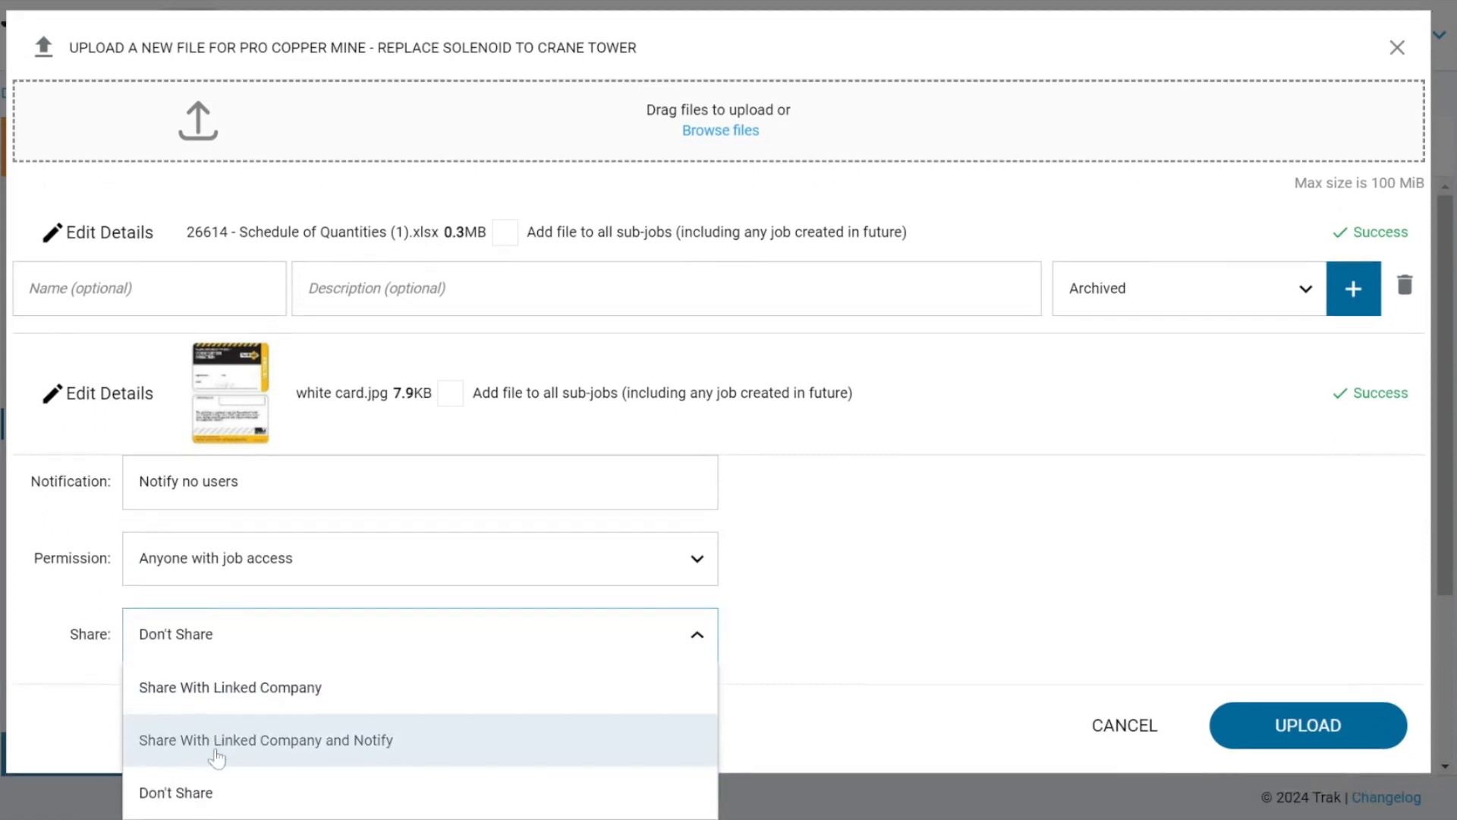
{"action": "key", "text": "Down"}
{"action": "key", "text": "Down"}
{"action": "key", "text": "Up"}
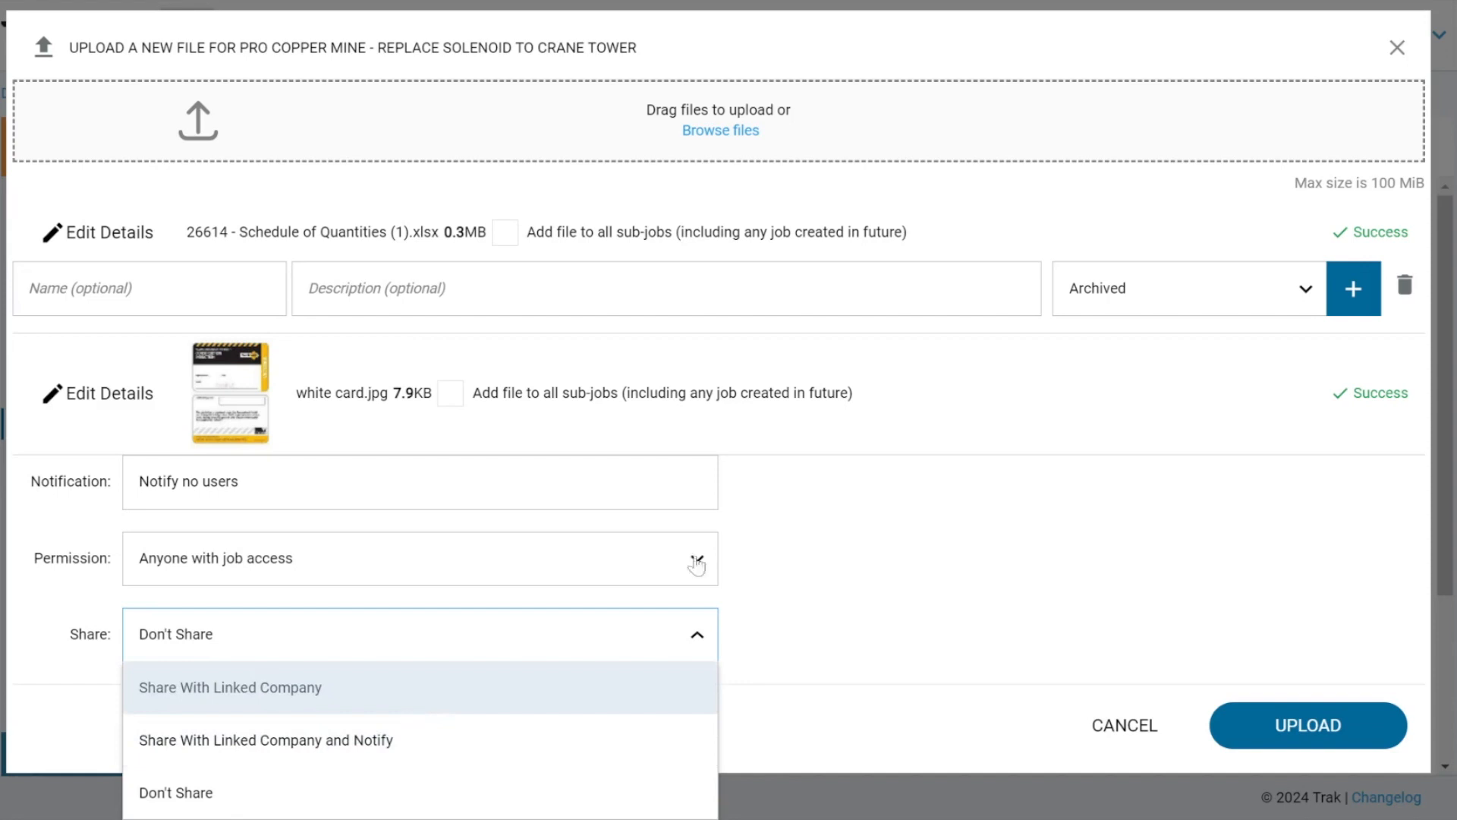
{"action": "left_click", "coordinate": [887, 547]}
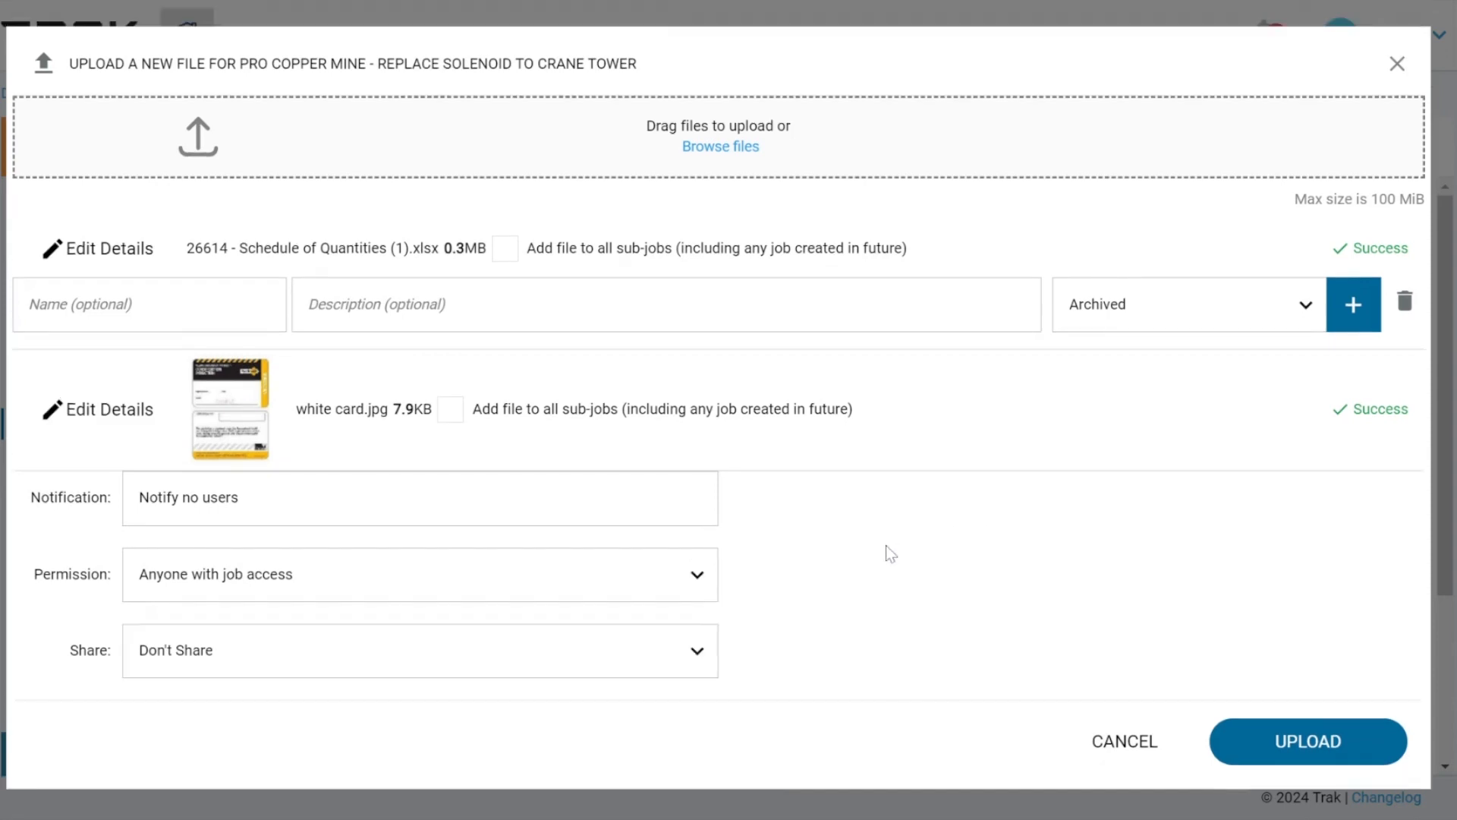
{"action": "left_click", "coordinate": [1396, 64]}
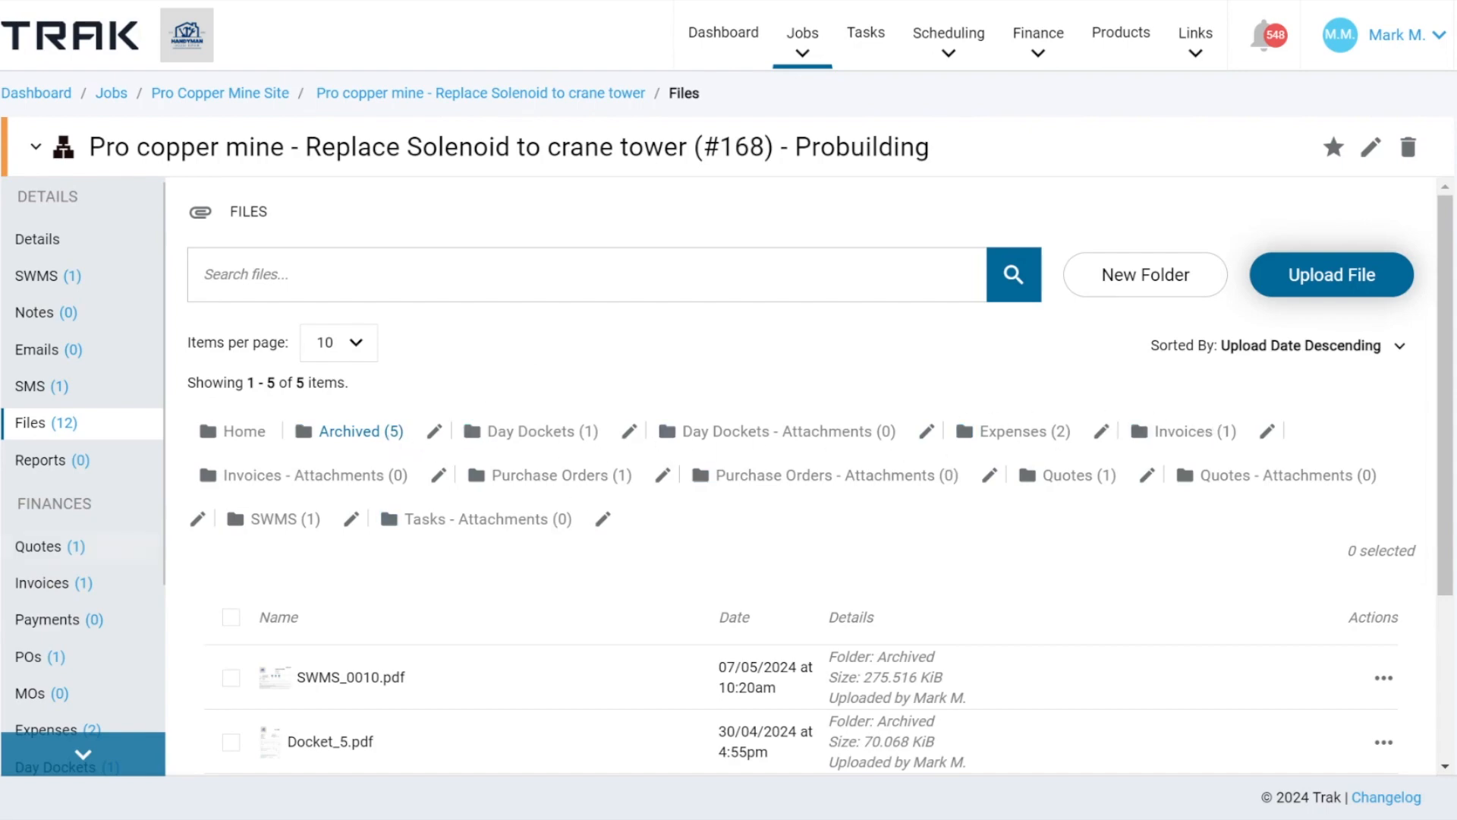
- Set up a new folder named "Builder folder" shared with the linked company and sub-jobs, and discard it without creating it
{"action": "left_click", "coordinate": [1126, 278]}
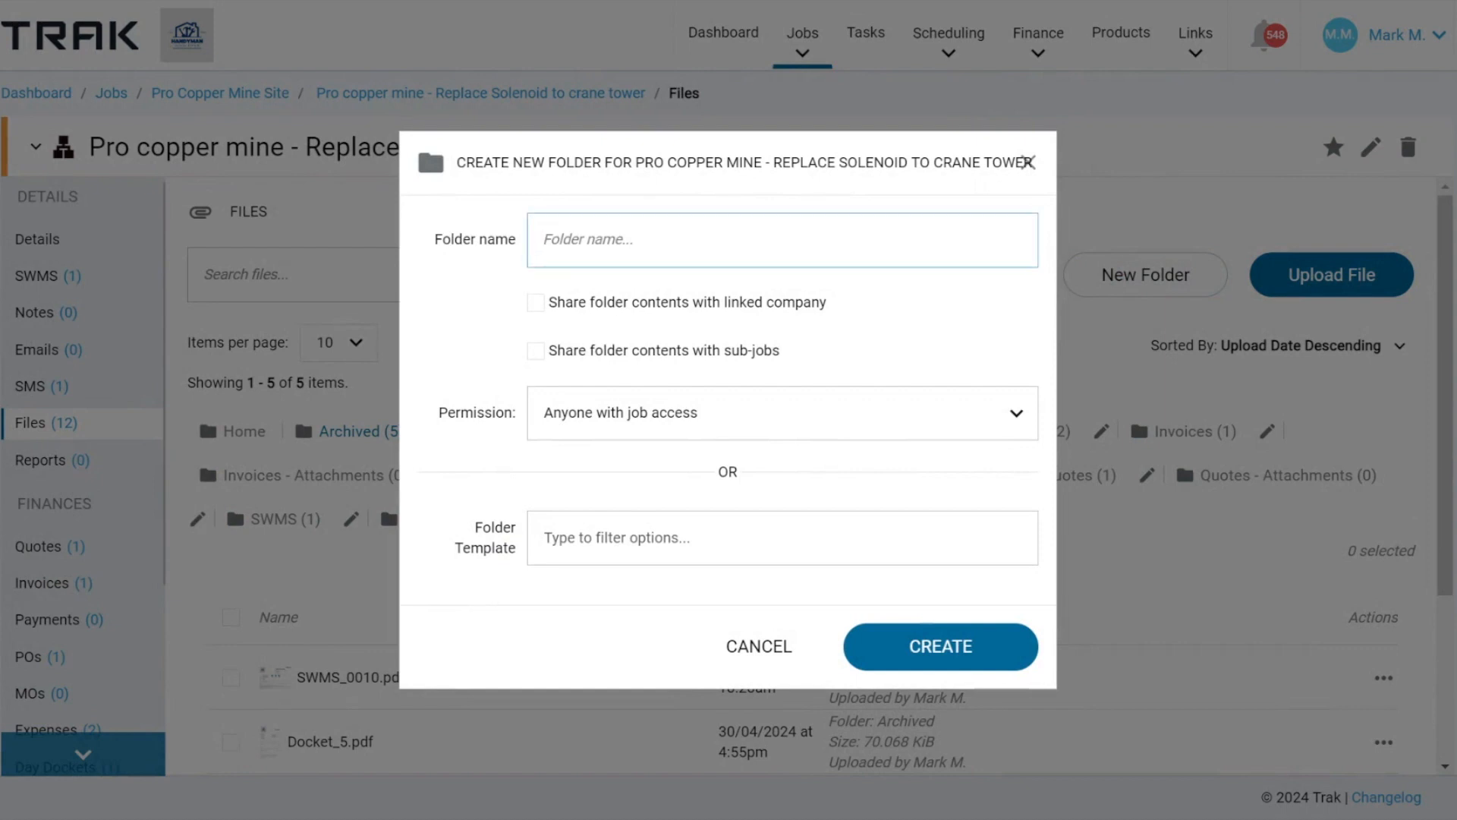
{"action": "type", "text": "Builder folder"}
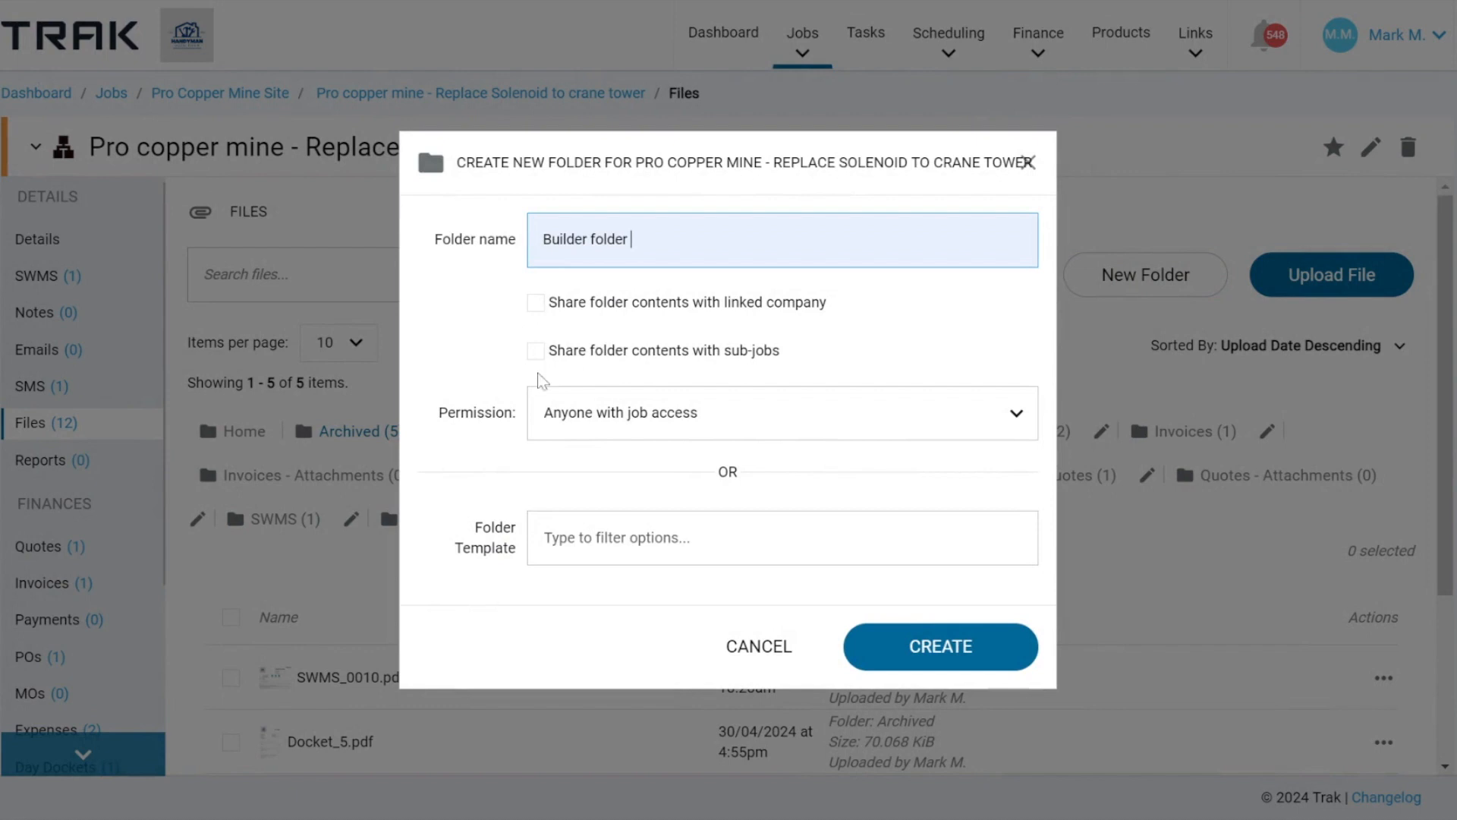
{"action": "left_click", "coordinate": [534, 305]}
{"action": "left_click", "coordinate": [535, 351]}
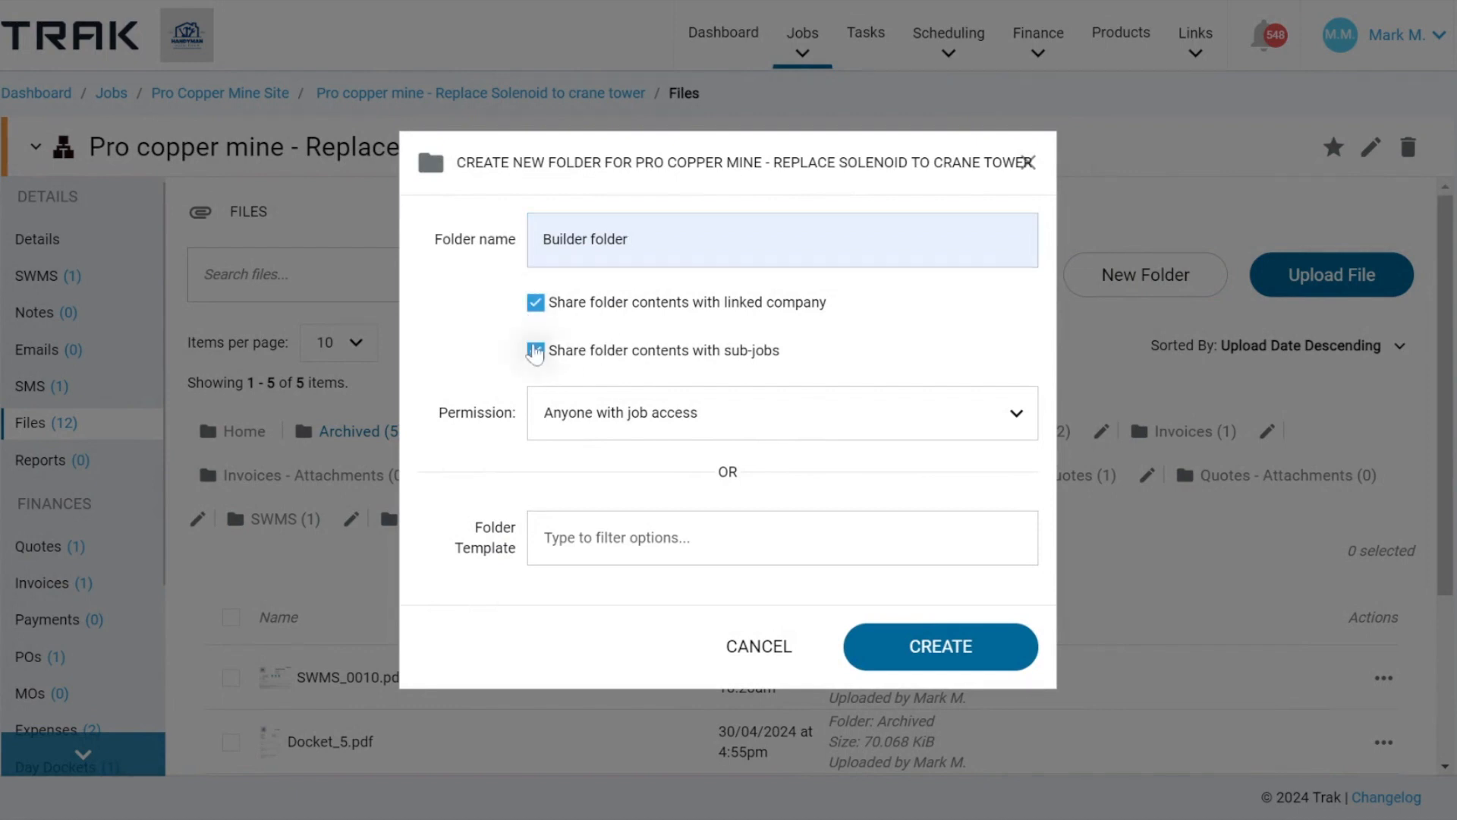
{"action": "left_click", "coordinate": [580, 427]}
{"action": "left_click", "coordinate": [496, 462]}
{"action": "left_click", "coordinate": [1027, 161]}
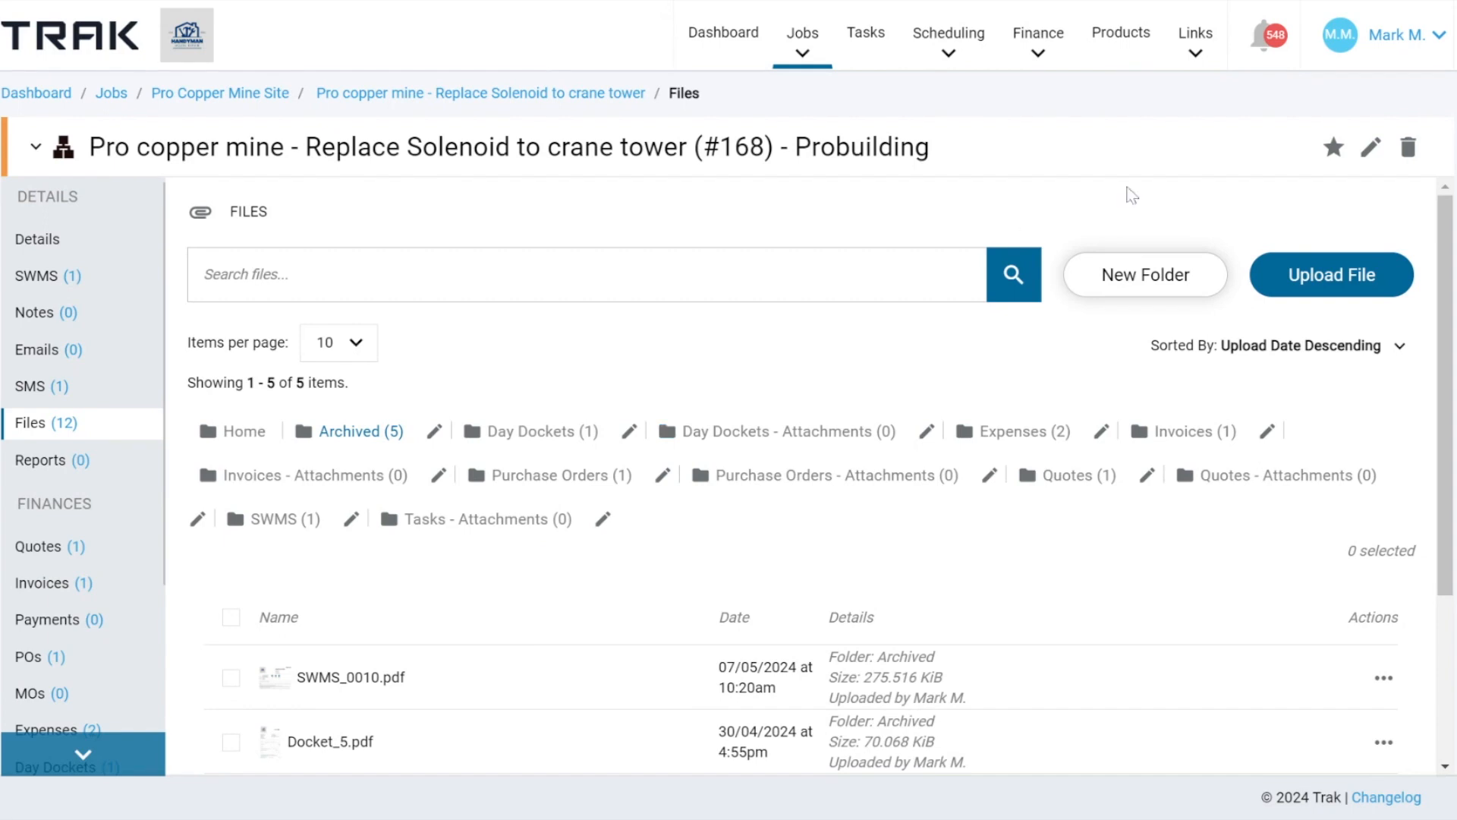
- Go to the folder templates and start a new folder template named "new homes"
{"action": "left_click", "coordinate": [1406, 47]}
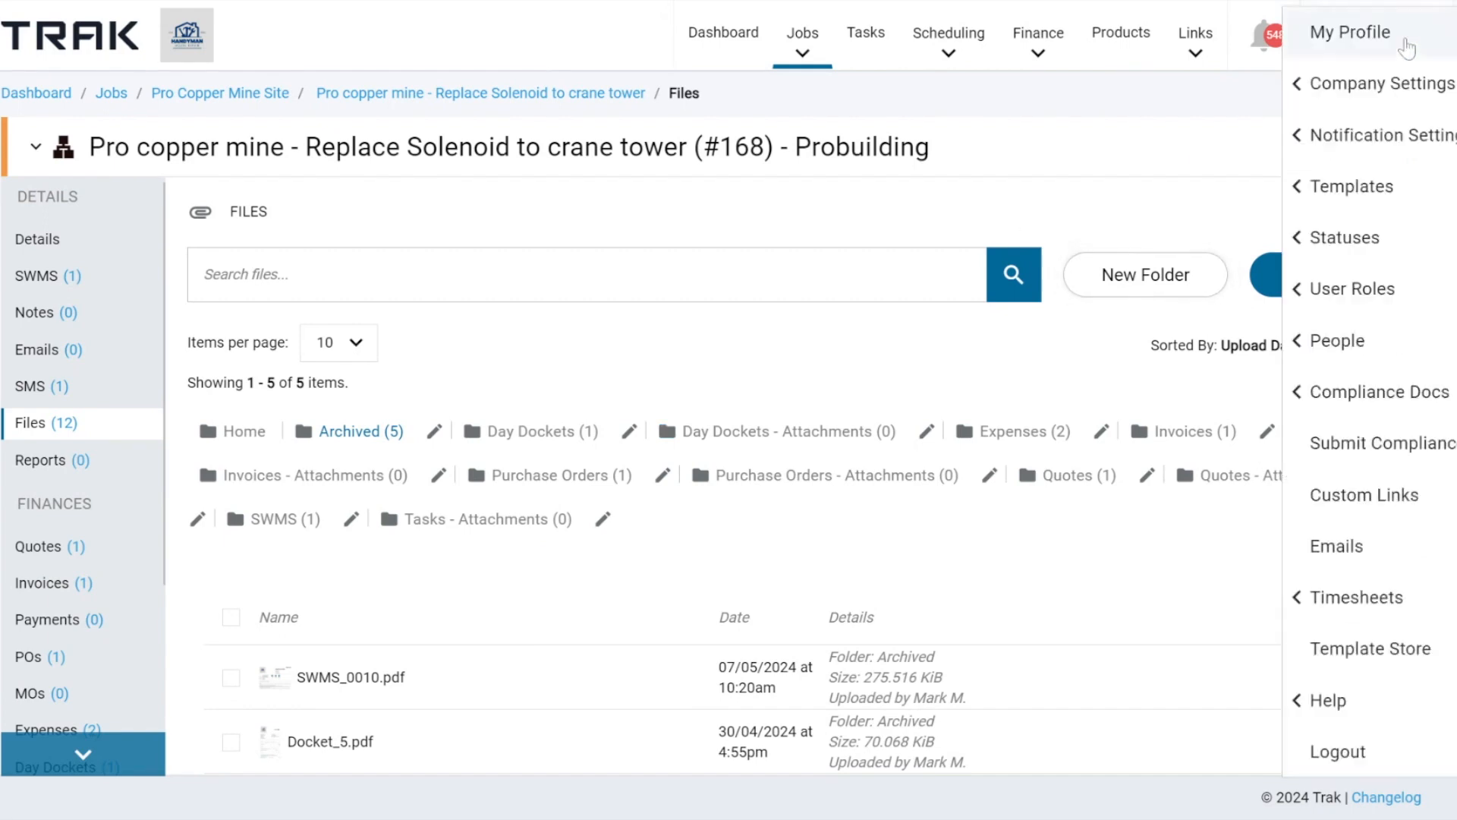
{"action": "left_click", "coordinate": [1325, 194]}
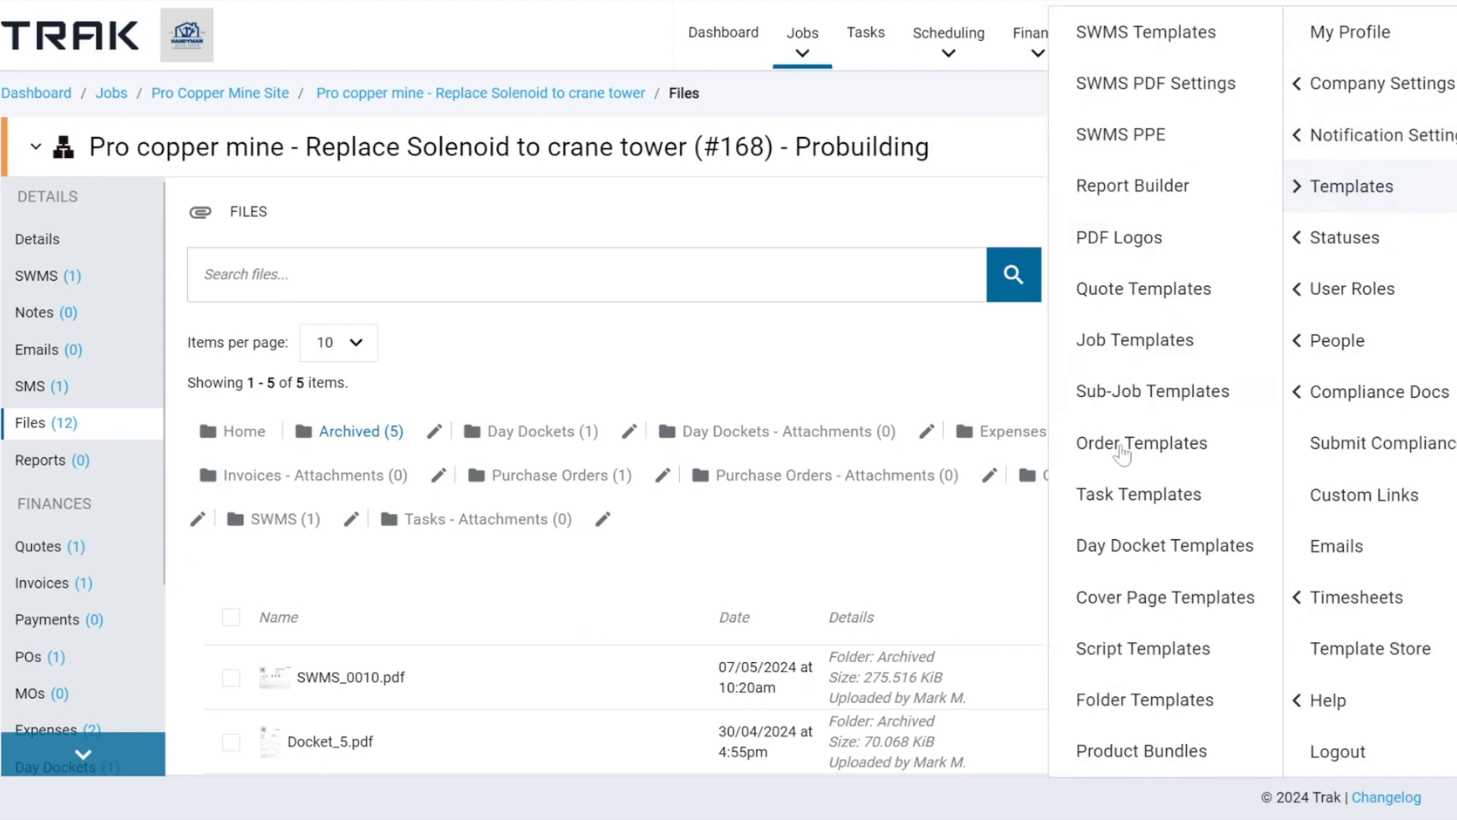
{"action": "left_click", "coordinate": [1148, 708]}
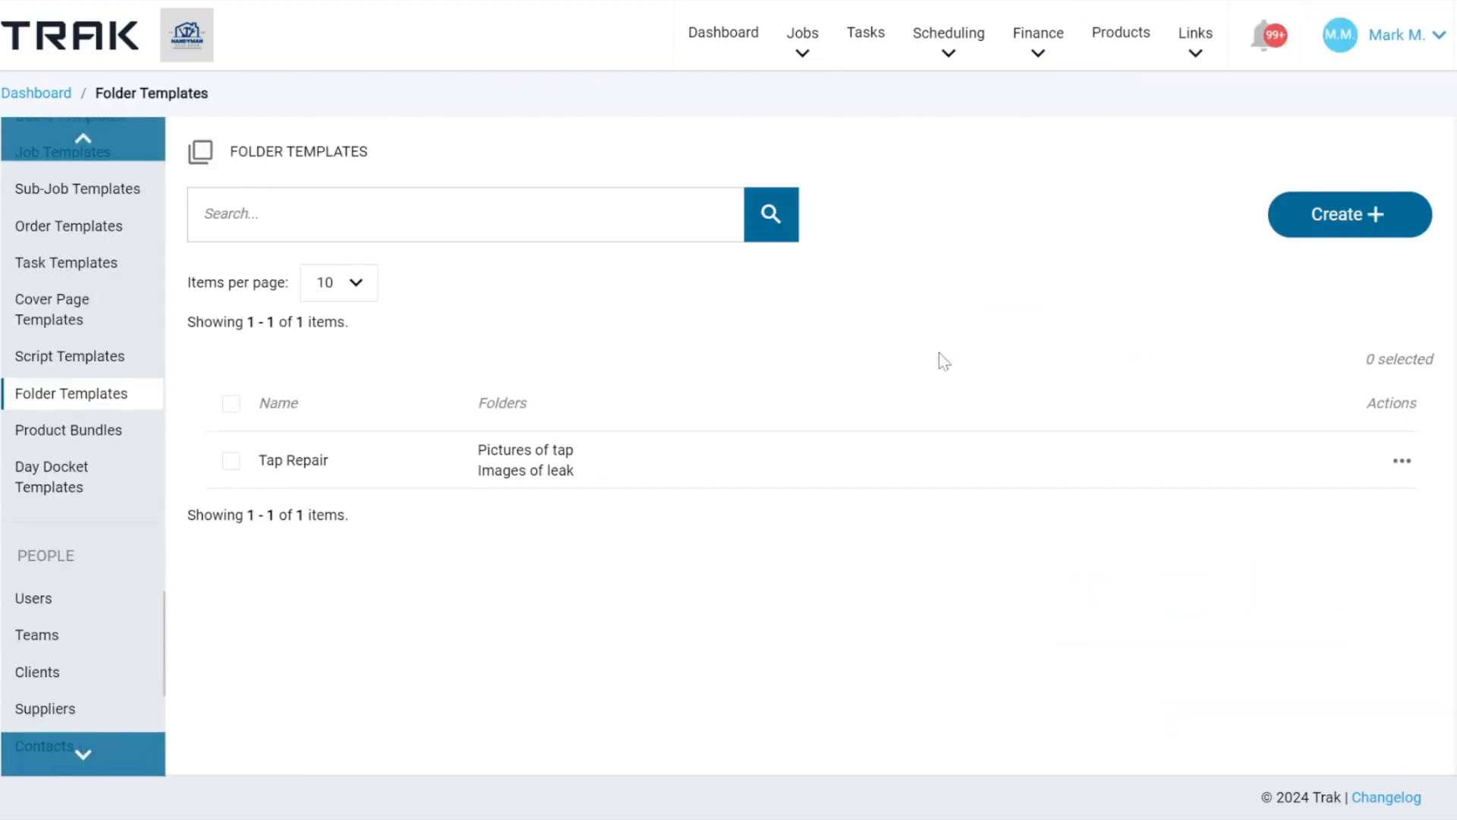
{"action": "left_click", "coordinate": [1355, 228]}
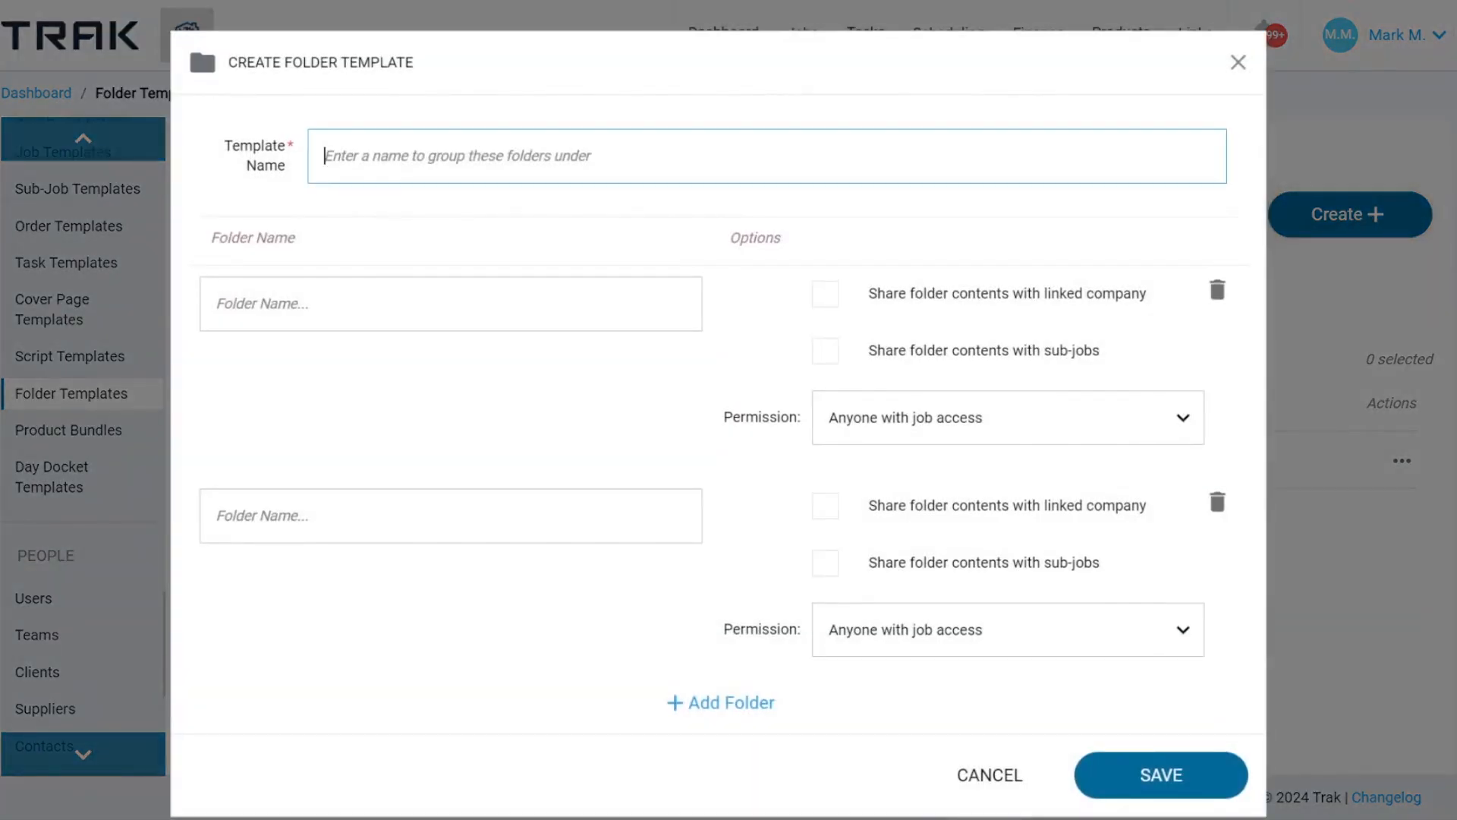
{"action": "type", "text": "new homes"}
- Add three folders named "plans", "permits" and "client contract" to the new homes template
{"action": "left_click", "coordinate": [342, 296]}
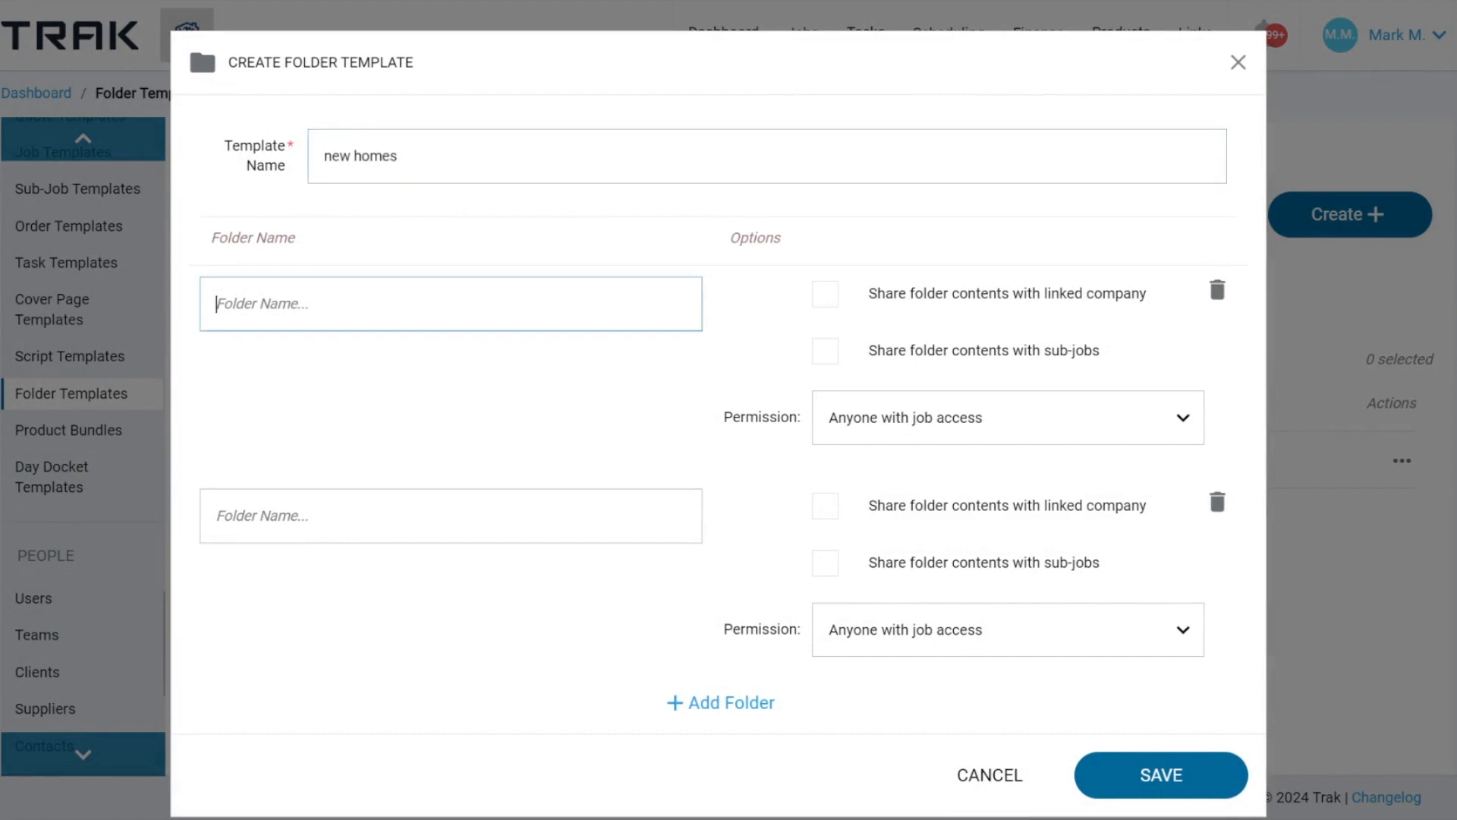
{"action": "type", "text": "plans"}
{"action": "left_click", "coordinate": [277, 516]}
{"action": "type", "text": "permits"}
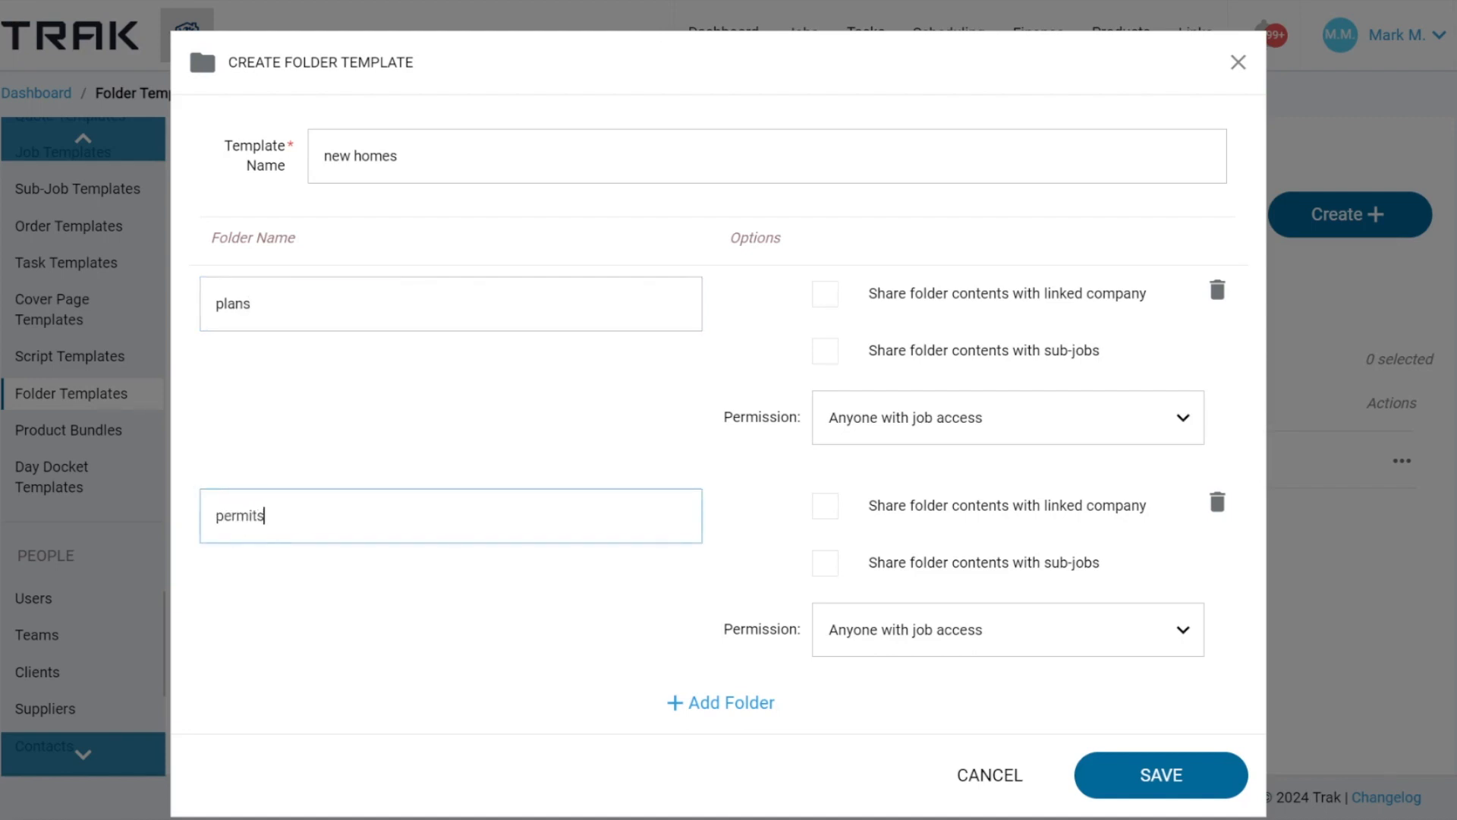
{"action": "left_click", "coordinate": [700, 701]}
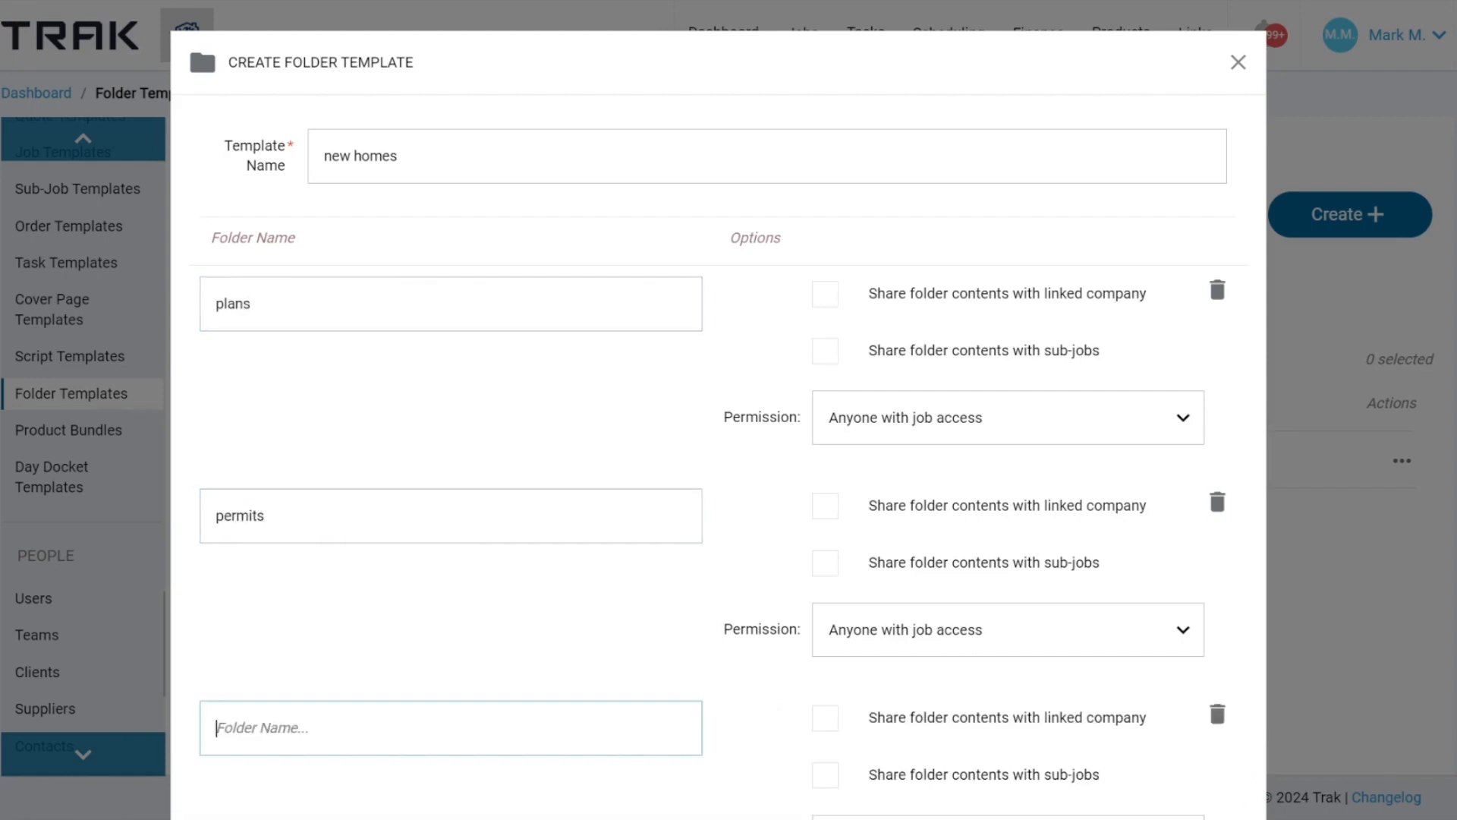
{"action": "type", "text": "client contract"}
- Share the plans folder's contents with sub-jobs
{"action": "scroll", "coordinate": [409, 691], "scroll_direction": "down", "scroll_amount": 1}
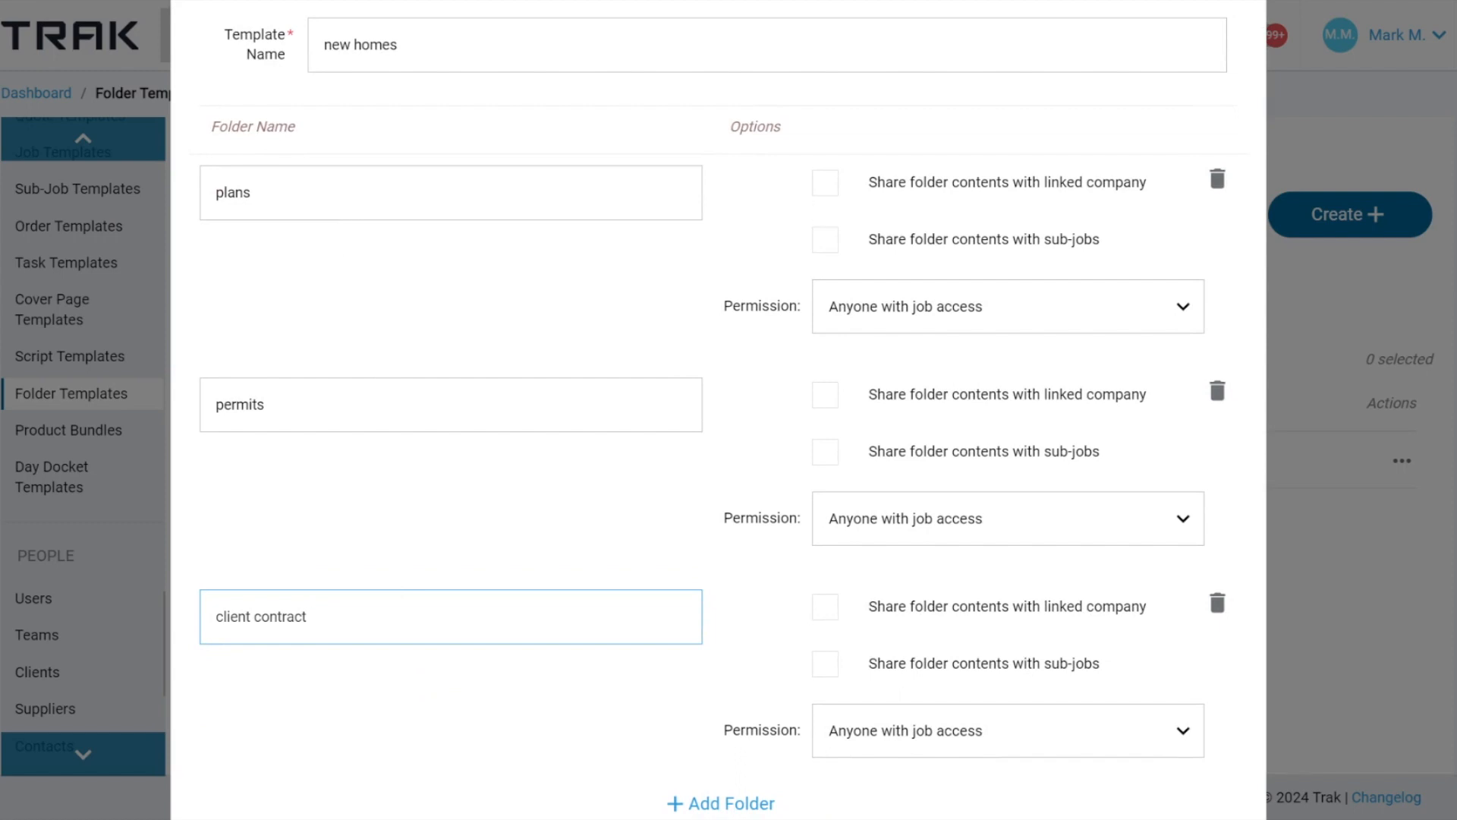
{"action": "left_click", "coordinate": [826, 243]}
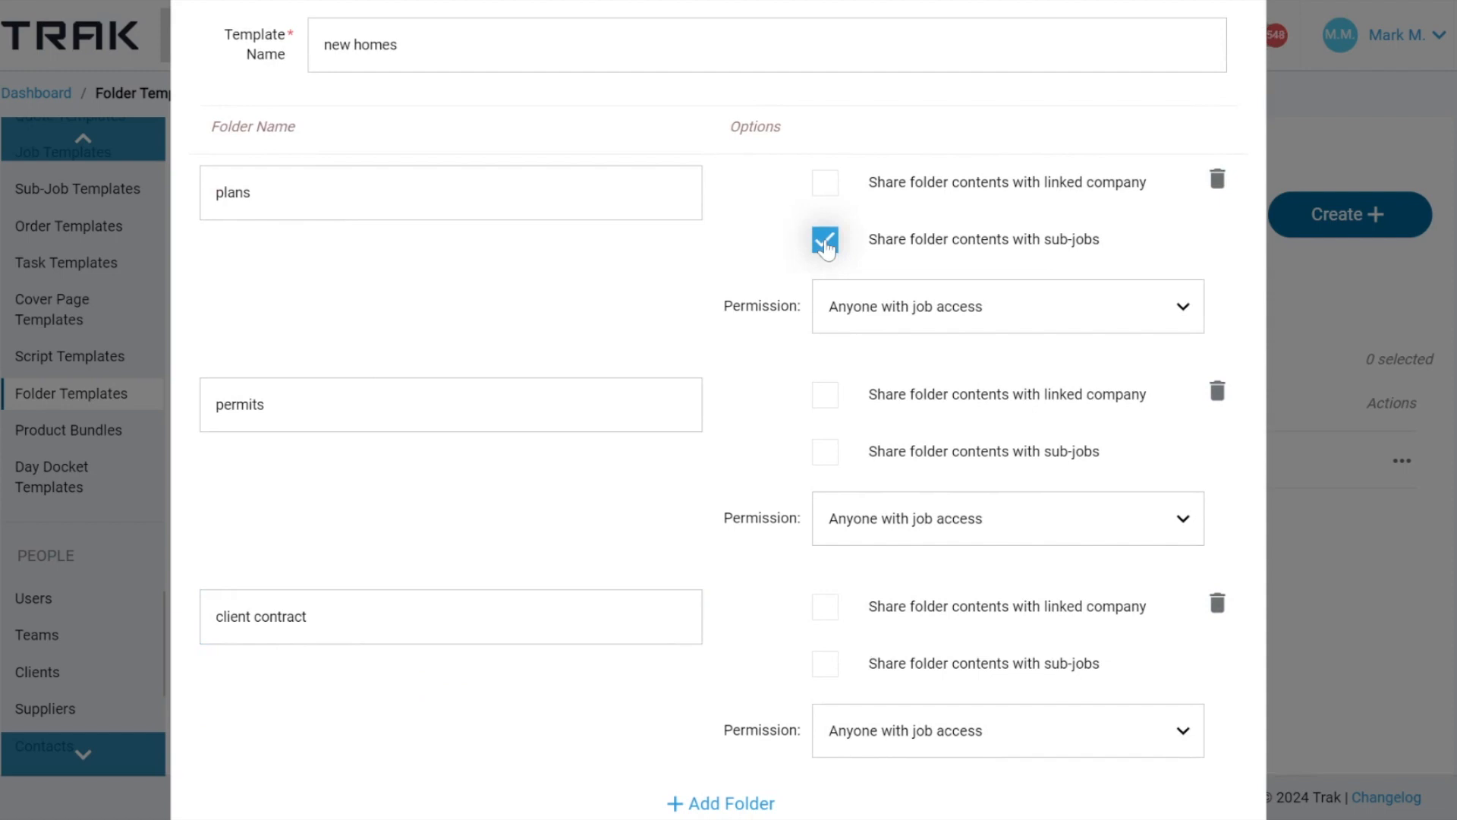
{"action": "double_click", "coordinate": [816, 308]}
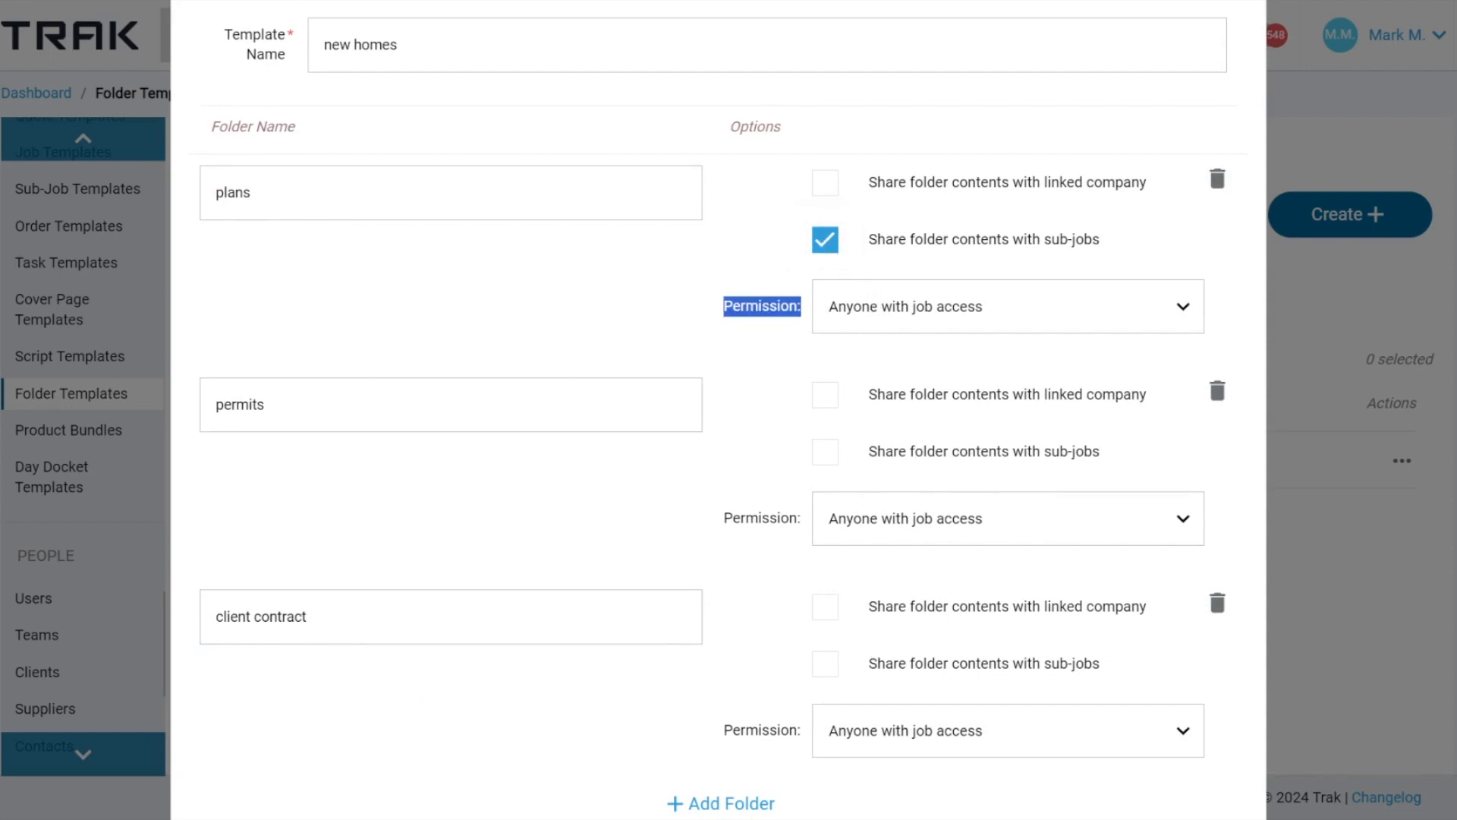
- Share the permits folder's contents with sub-jobs and restrict its permission to the Supervisor and Admin user groups
{"action": "left_click", "coordinate": [822, 454]}
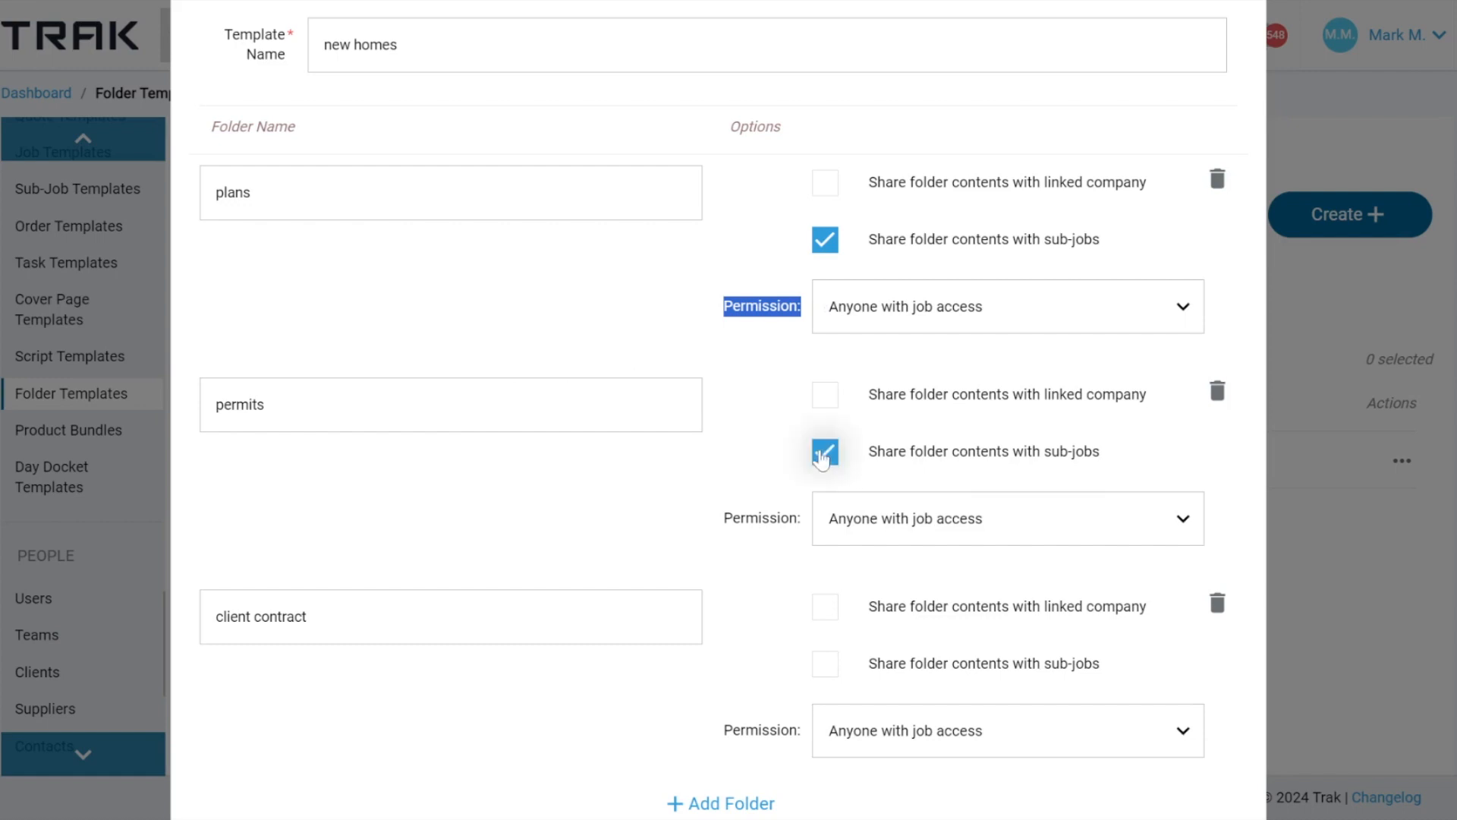
{"action": "left_click", "coordinate": [888, 516]}
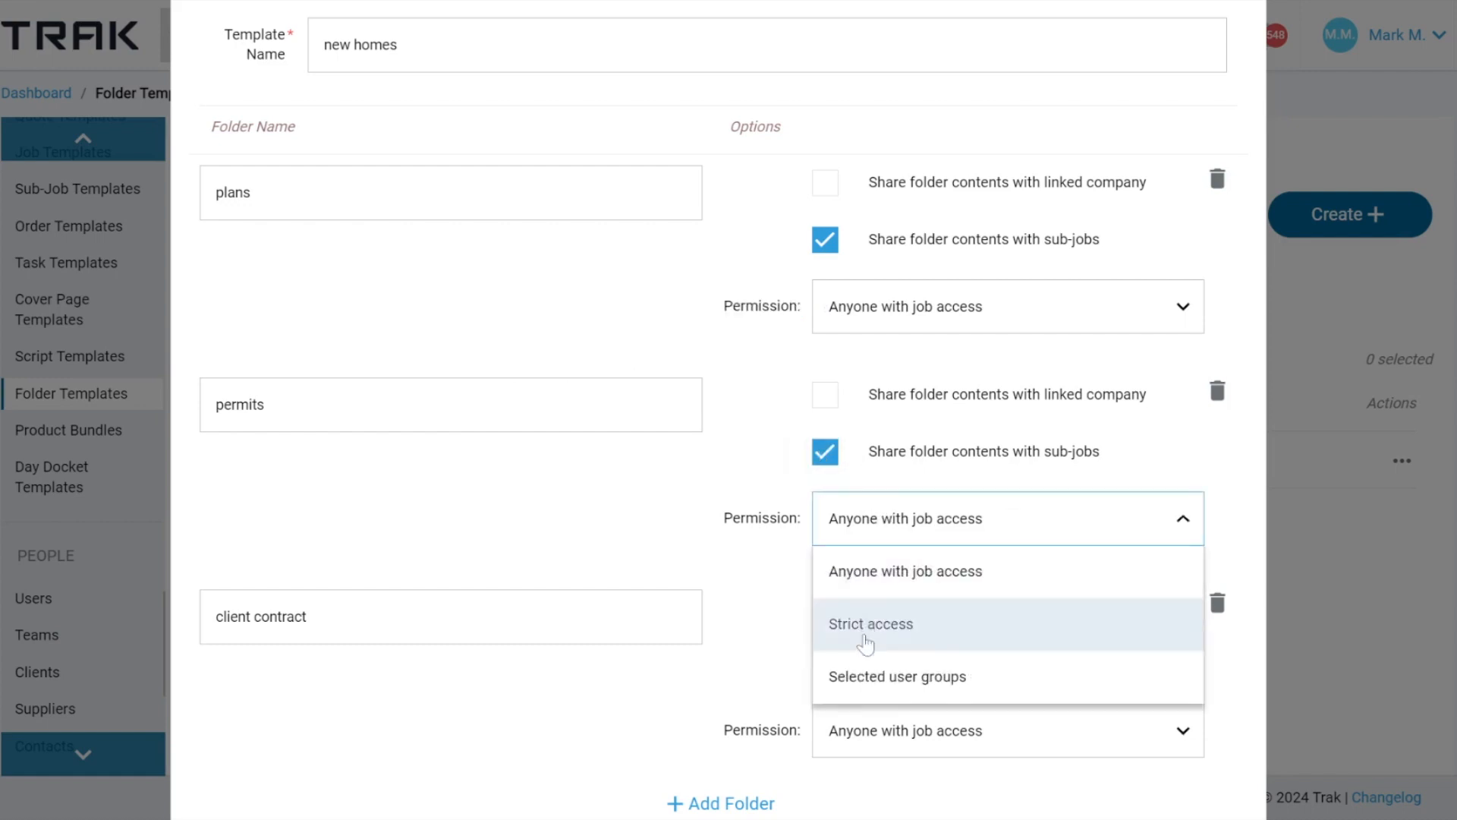
{"action": "left_click", "coordinate": [865, 674]}
{"action": "left_click", "coordinate": [861, 605]}
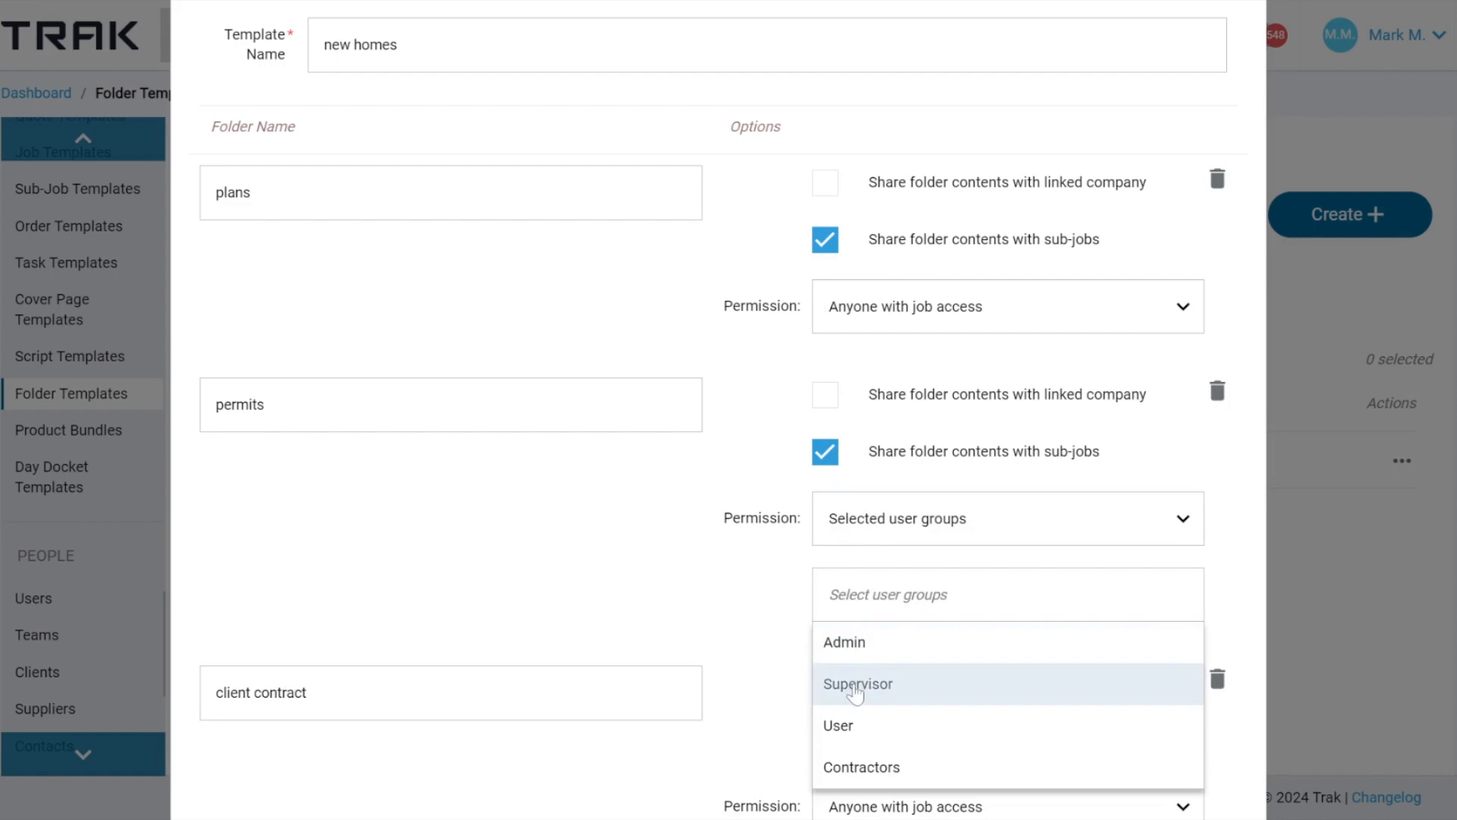
{"action": "left_click", "coordinate": [858, 689]}
{"action": "left_click", "coordinate": [848, 649]}
{"action": "left_click", "coordinate": [608, 550]}
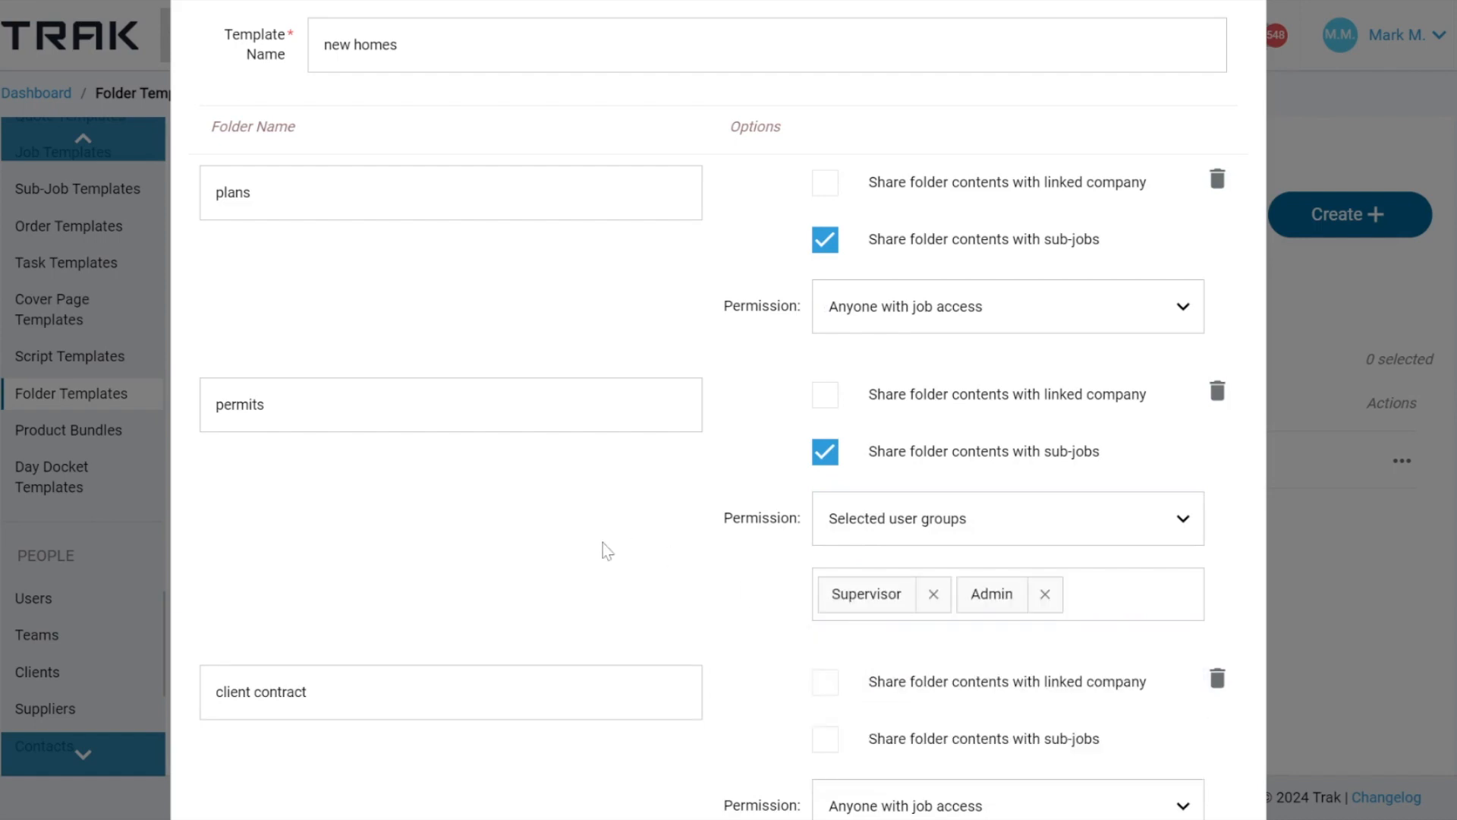
- Try the Strict access permission on the client contract folder and view the users available for selection
{"action": "scroll", "coordinate": [608, 551], "scroll_direction": "down", "scroll_amount": 3}
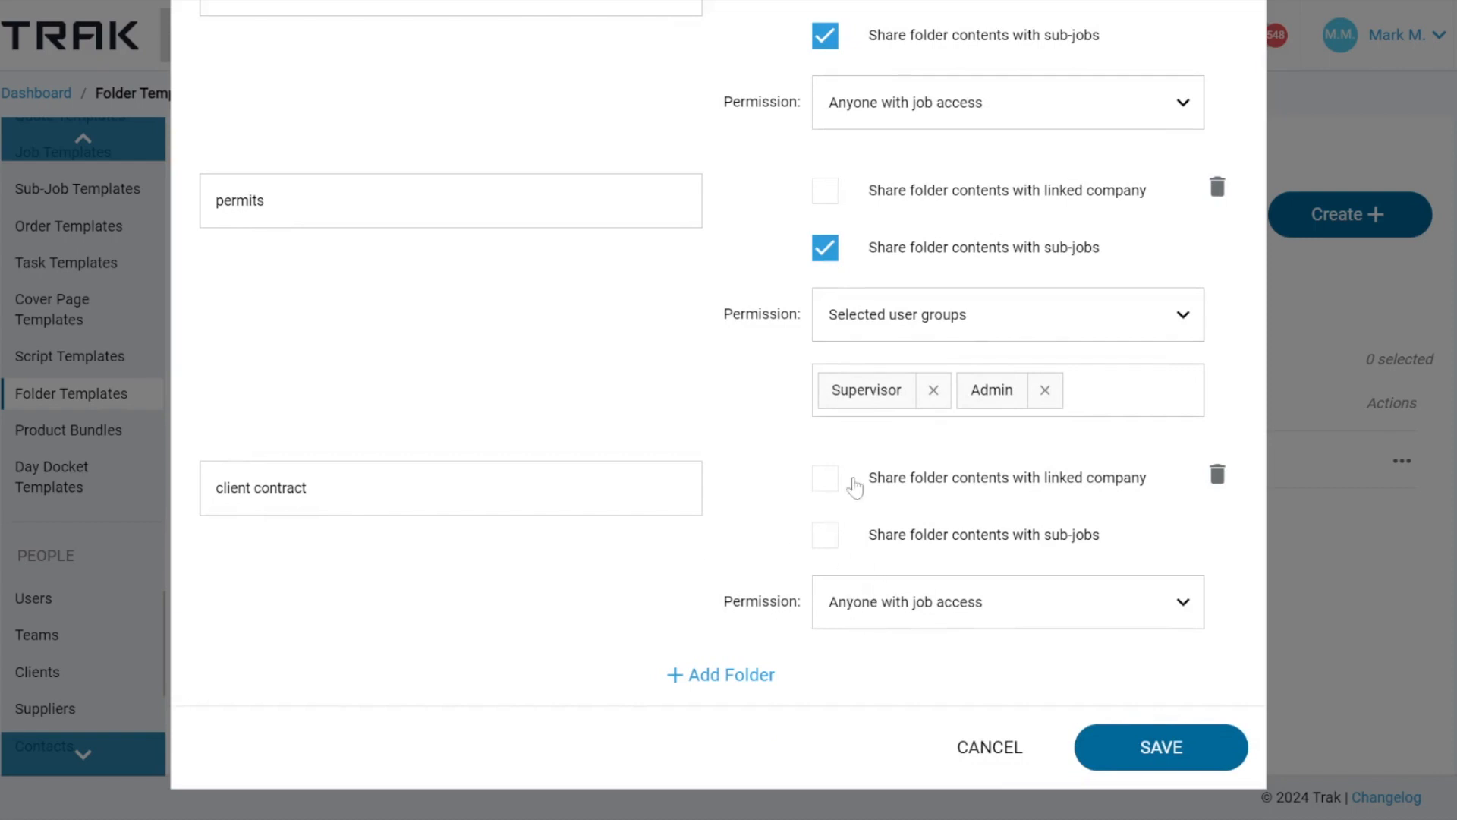
{"action": "left_click", "coordinate": [1015, 601]}
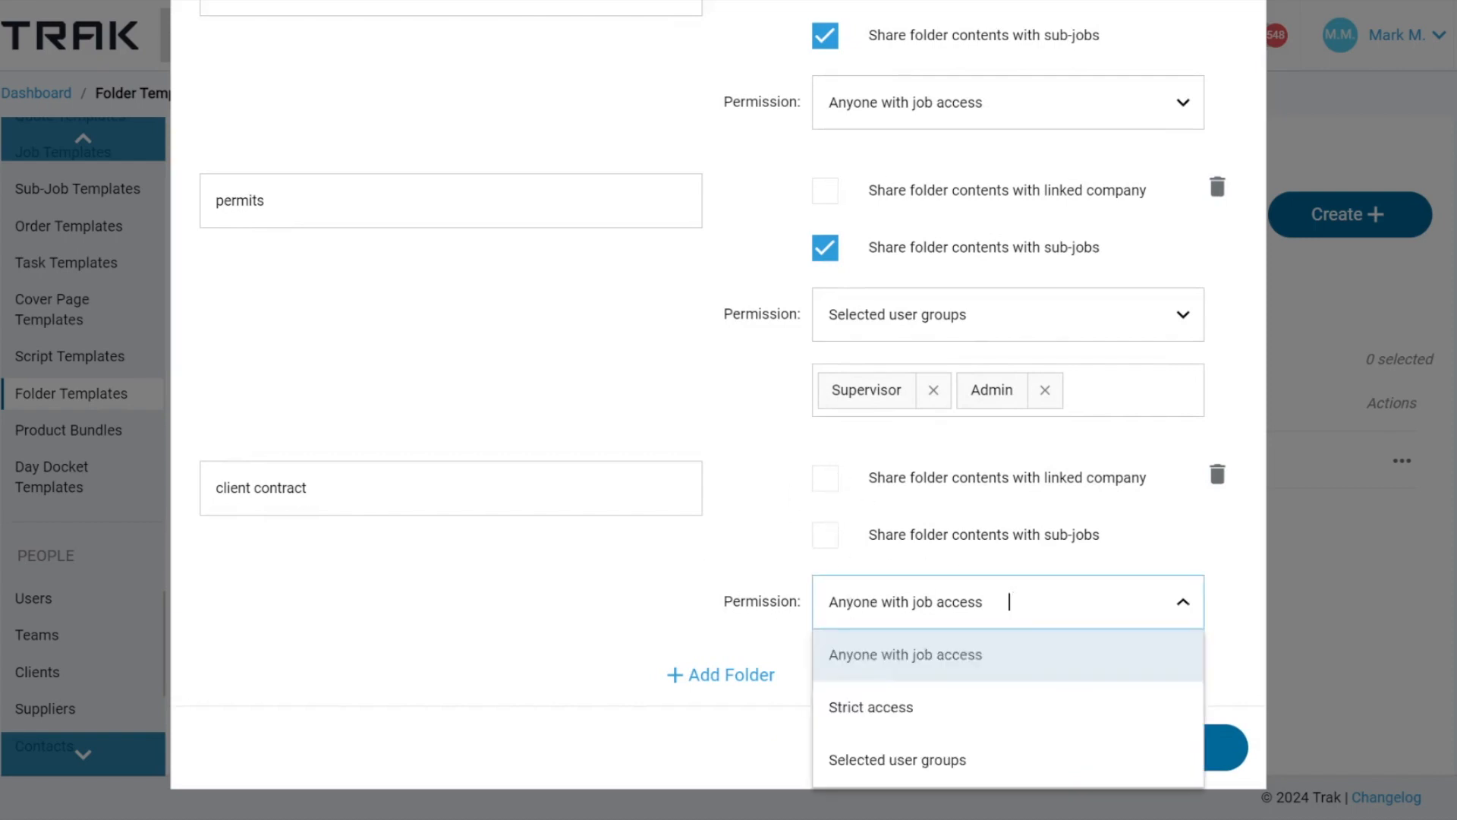
{"action": "left_click", "coordinate": [873, 707]}
{"action": "left_click", "coordinate": [878, 700]}
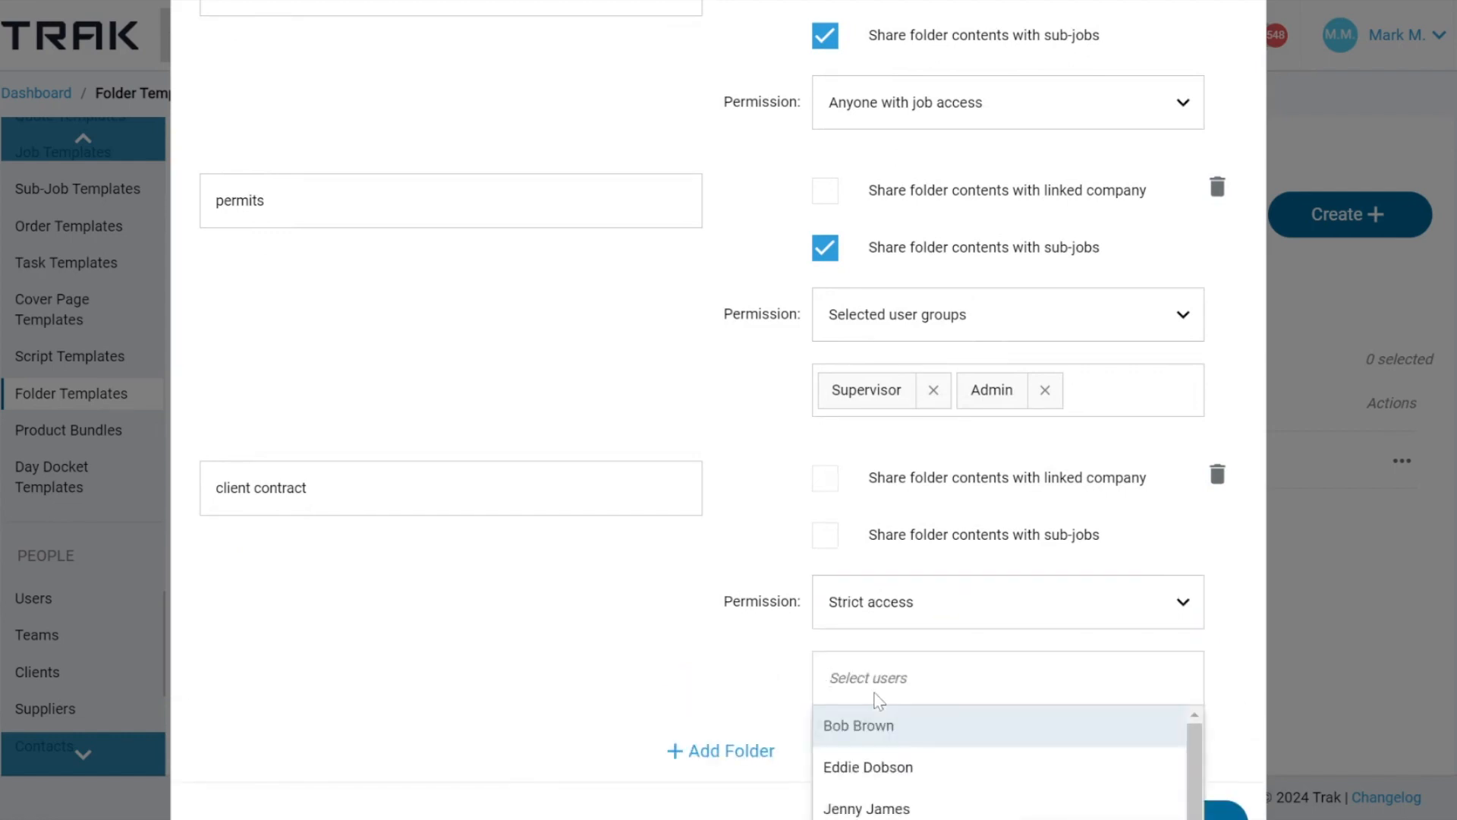
{"action": "left_click", "coordinate": [768, 653]}
- Restrict the client contract folder's permission to the Admin user group and save the folder template
{"action": "left_click", "coordinate": [939, 601]}
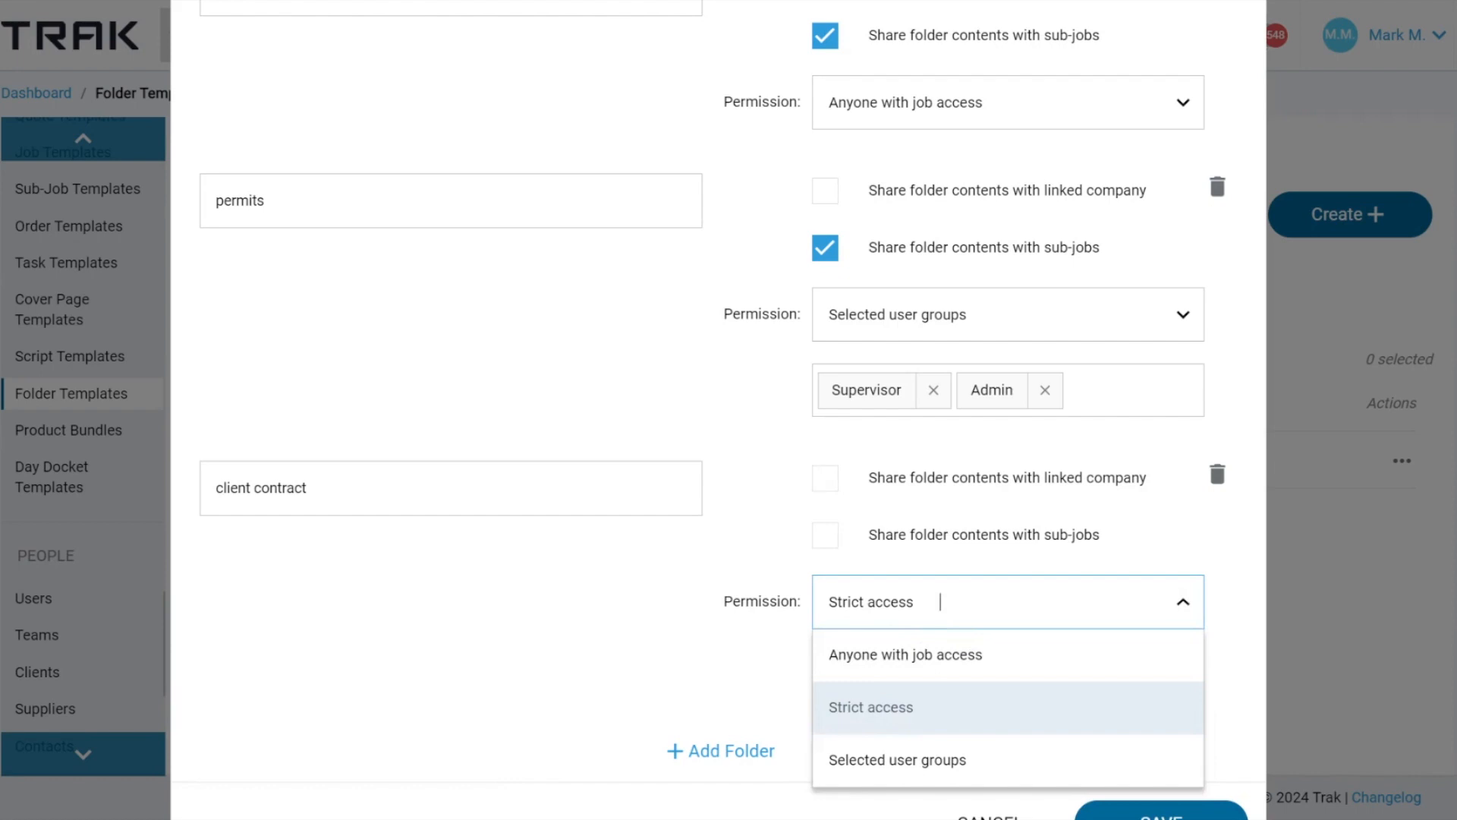
{"action": "left_click", "coordinate": [873, 762]}
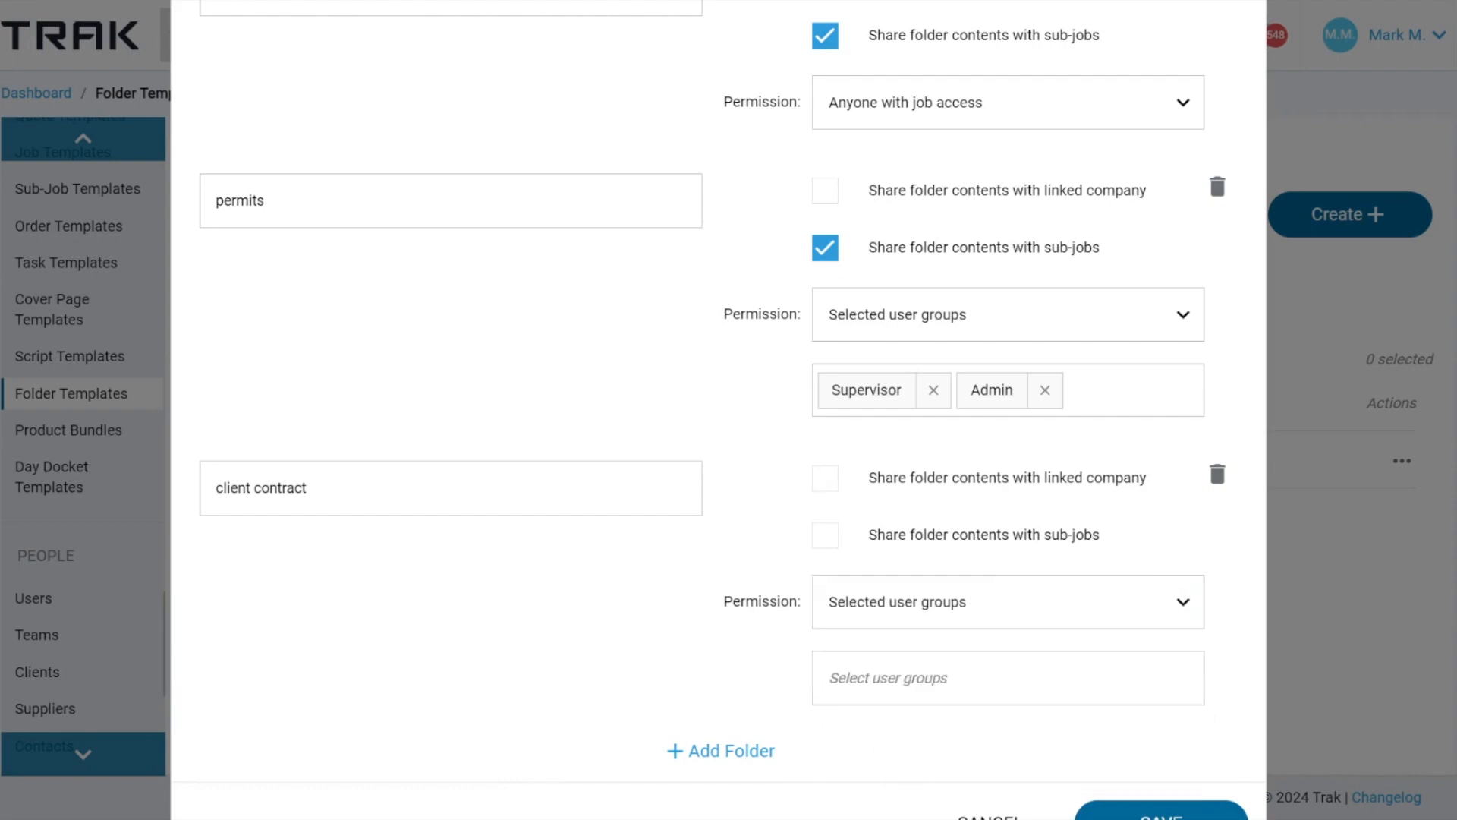
{"action": "left_click", "coordinate": [888, 678]}
{"action": "left_click", "coordinate": [834, 724]}
{"action": "left_click", "coordinate": [720, 653]}
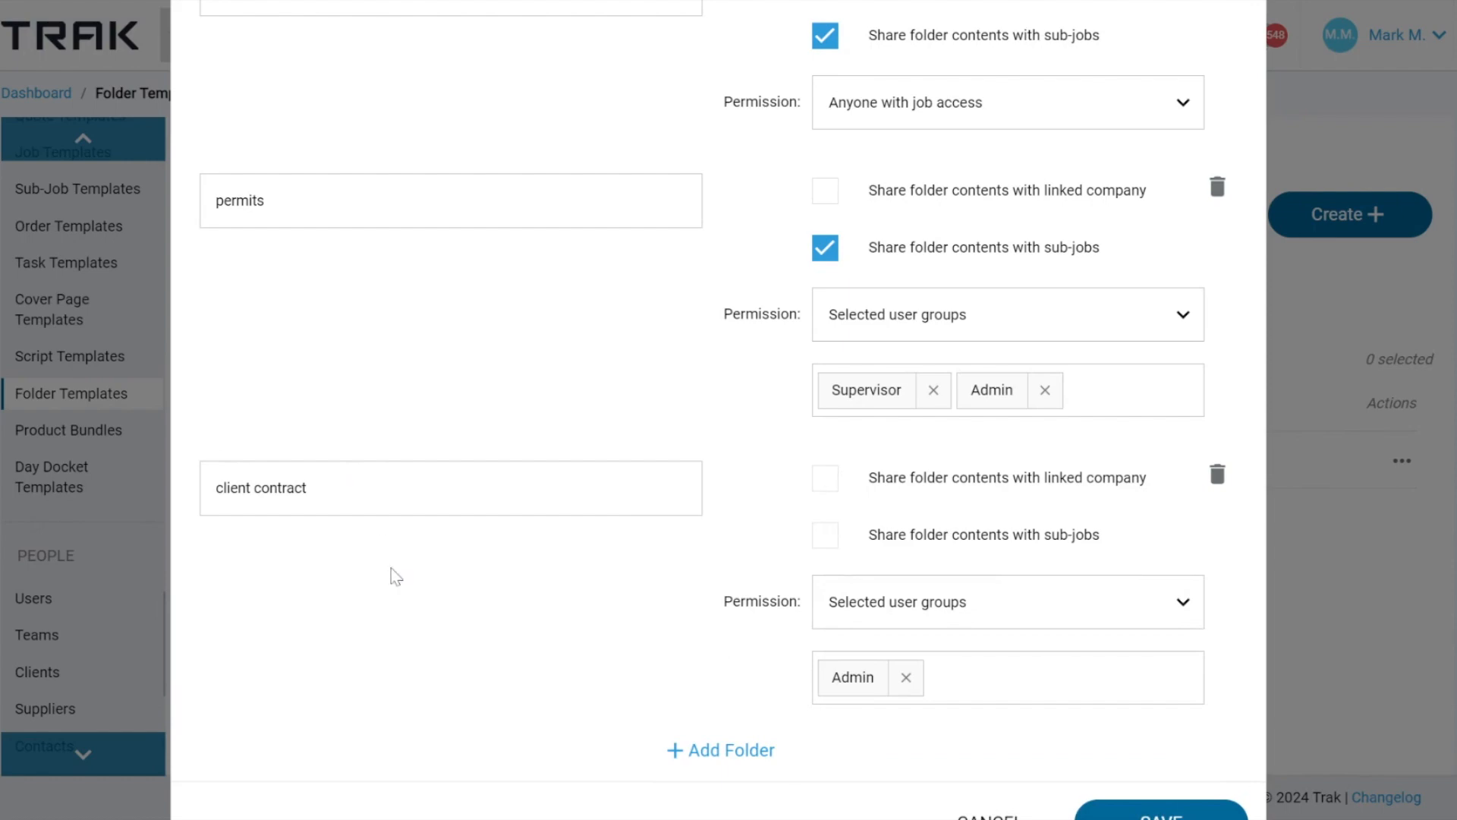
{"action": "scroll", "coordinate": [759, 607], "scroll_direction": "down", "scroll_amount": 1}
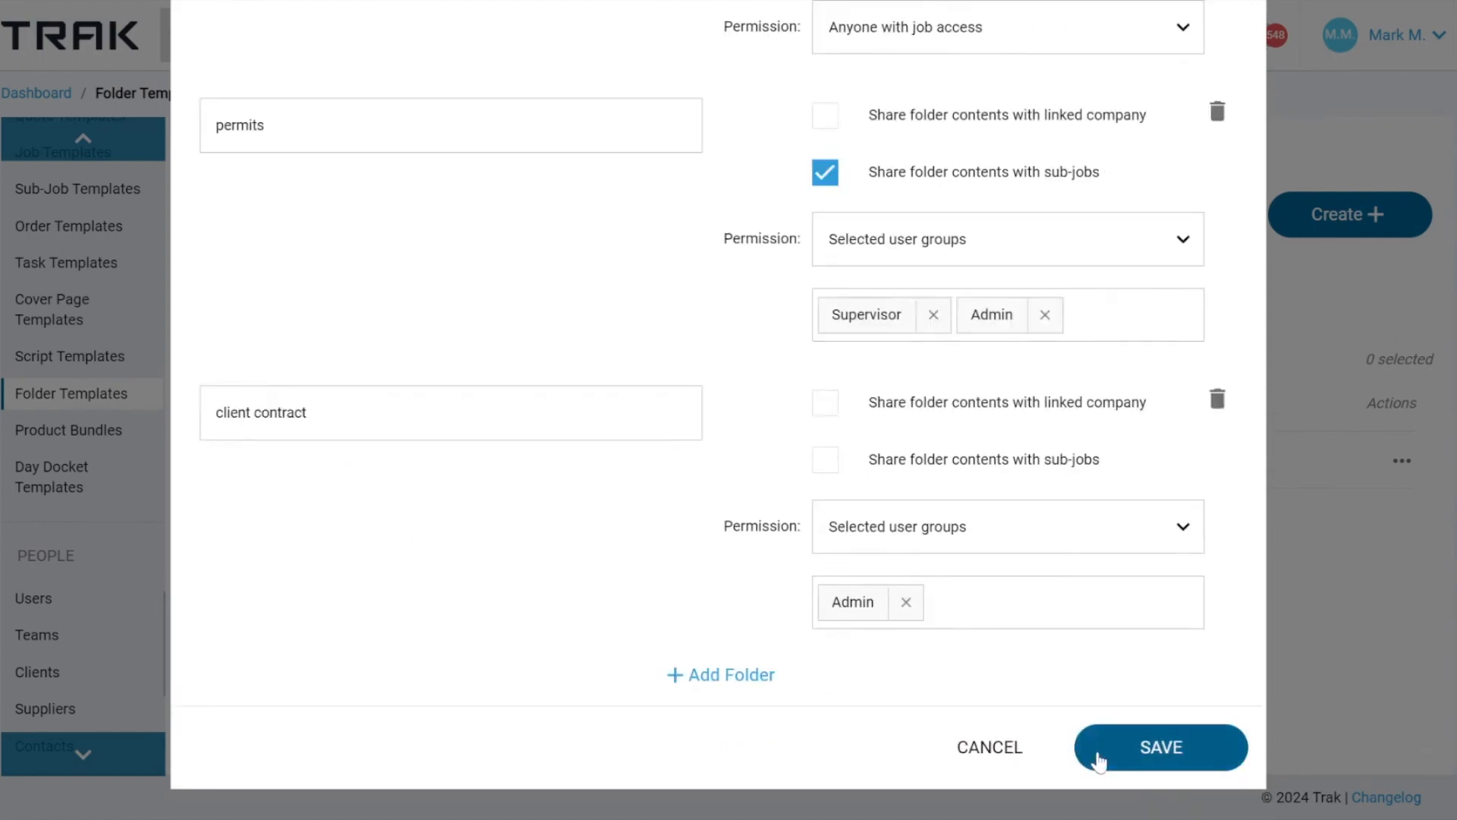
{"action": "left_click", "coordinate": [1118, 759]}
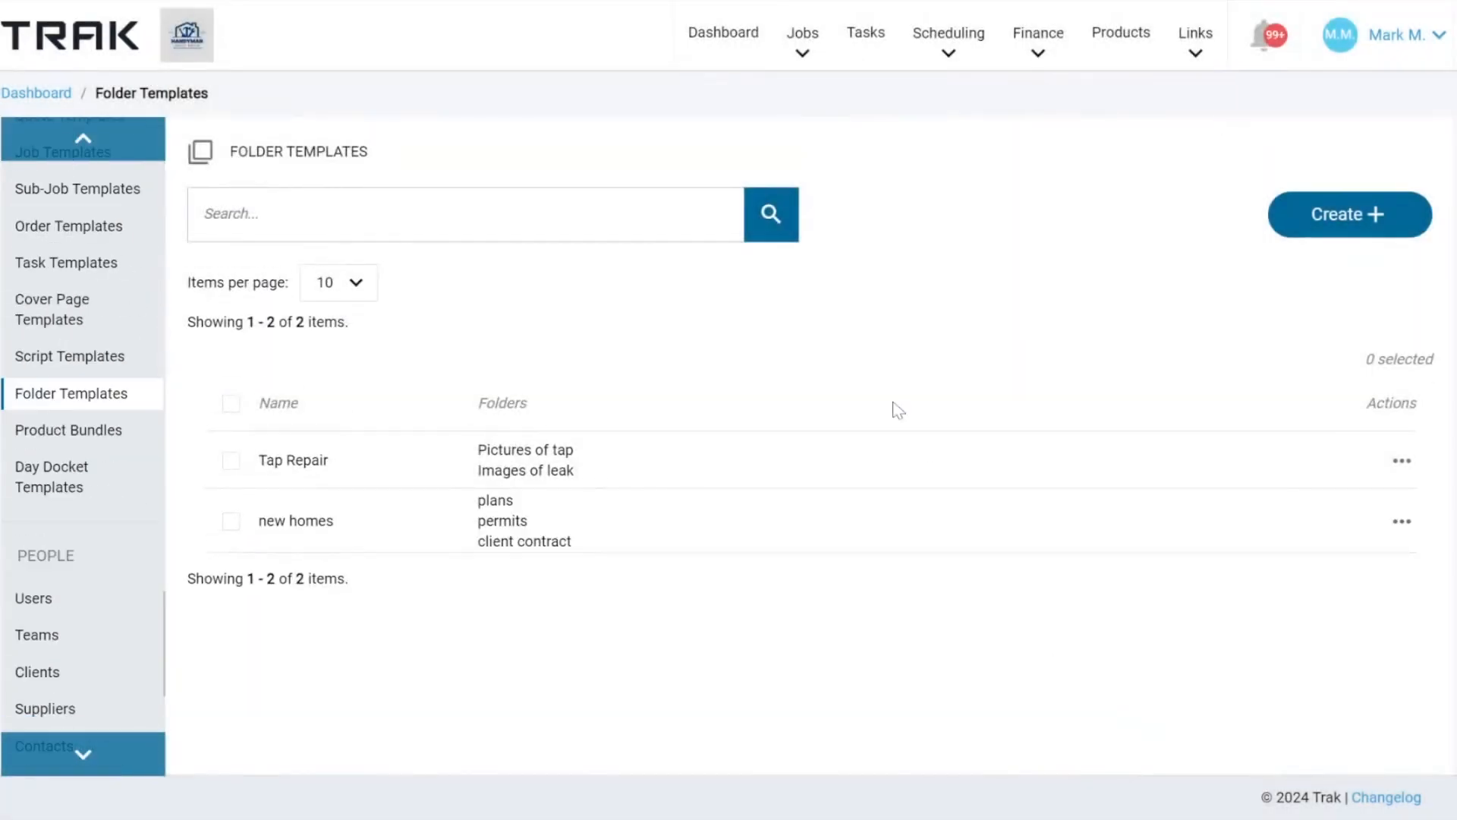
- Start a new job from the dashboard, apply the new homes folder template to it, and discard the job without creating it
{"action": "left_click", "coordinate": [725, 37]}
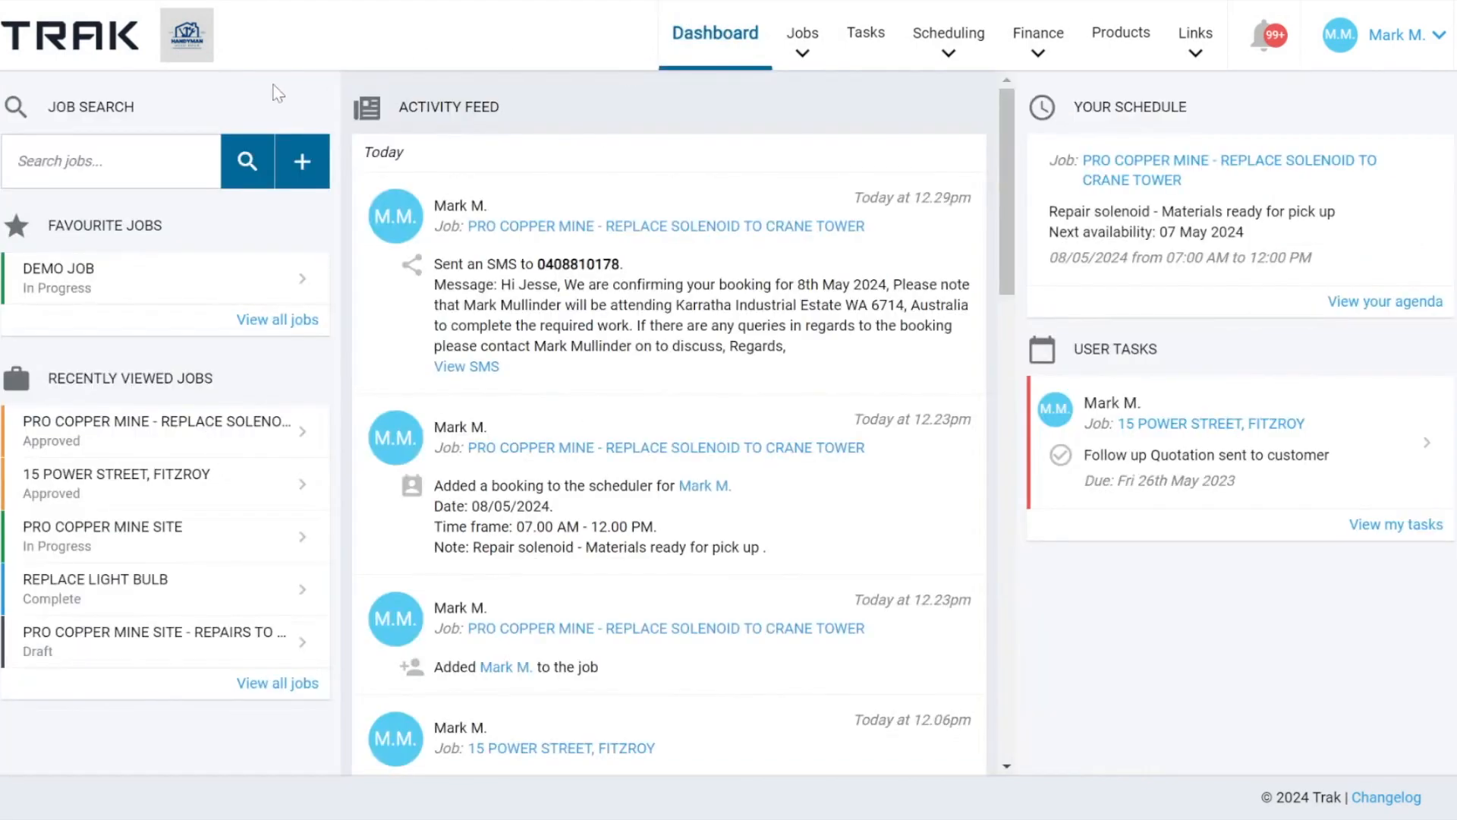
{"action": "left_click", "coordinate": [319, 179]}
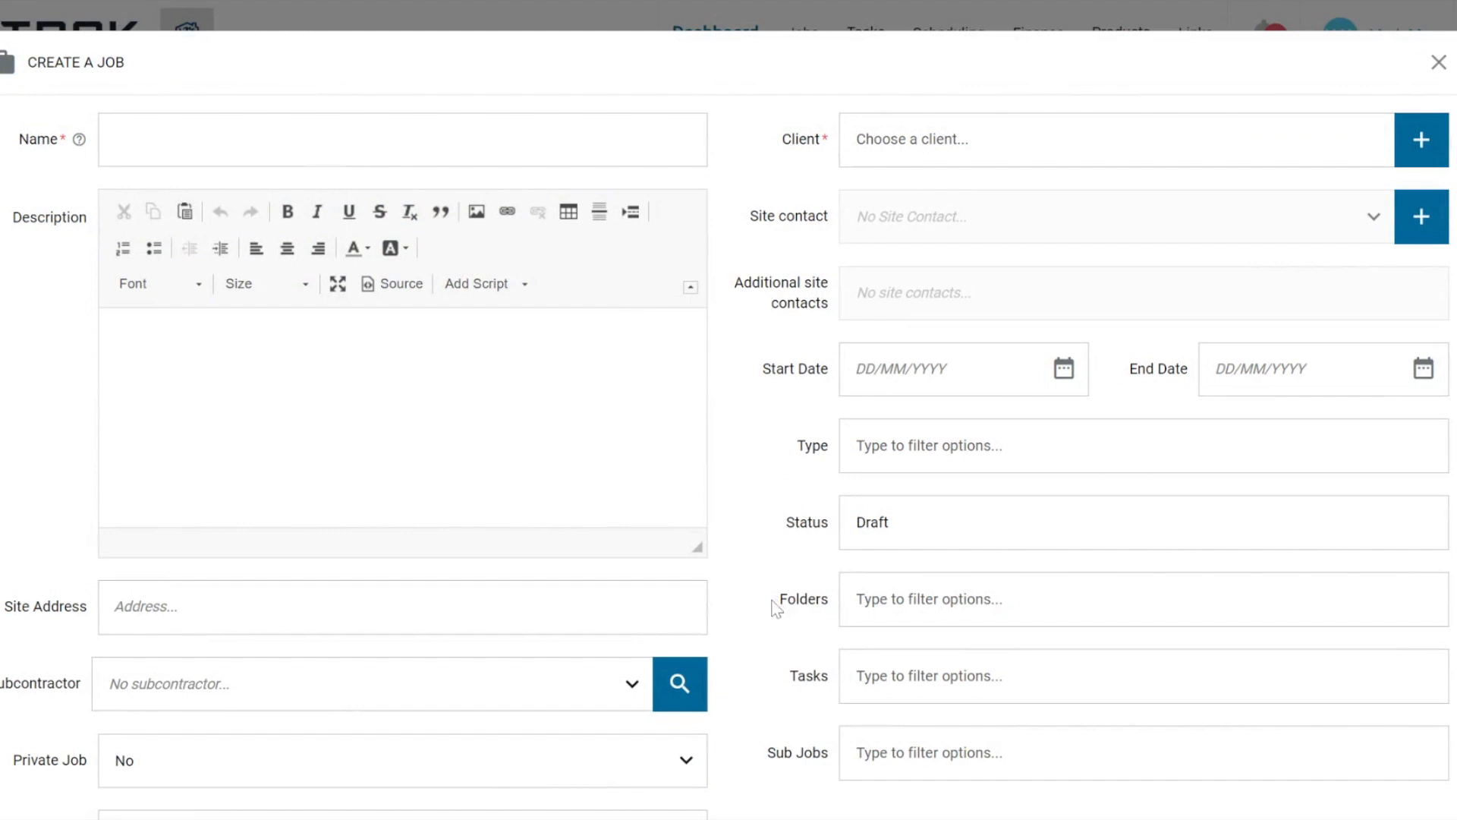
{"action": "left_click_drag", "start_coordinate": [773, 600], "coordinate": [838, 605]}
{"action": "left_click", "coordinate": [903, 608]}
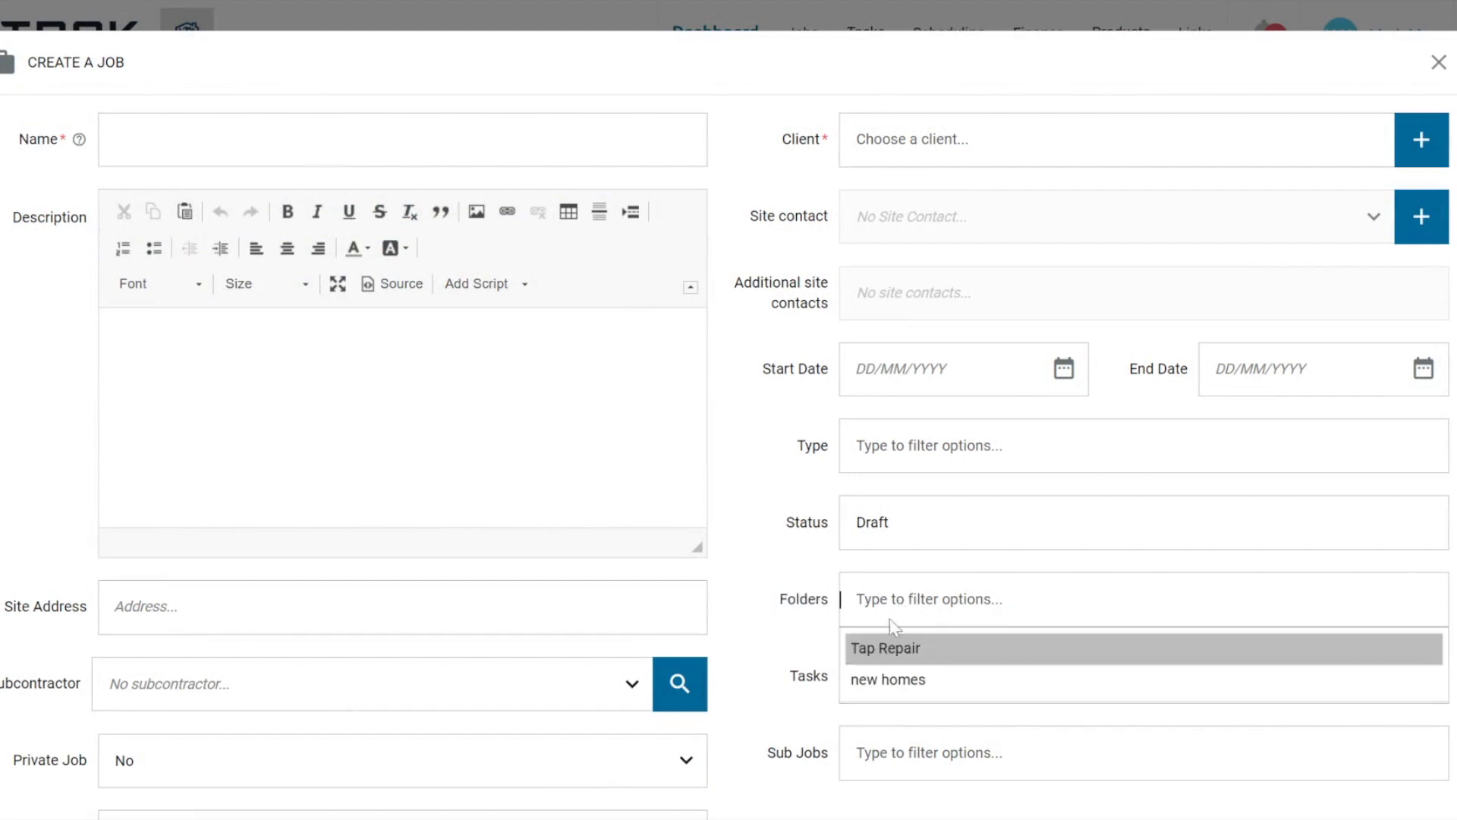
{"action": "left_click", "coordinate": [885, 683]}
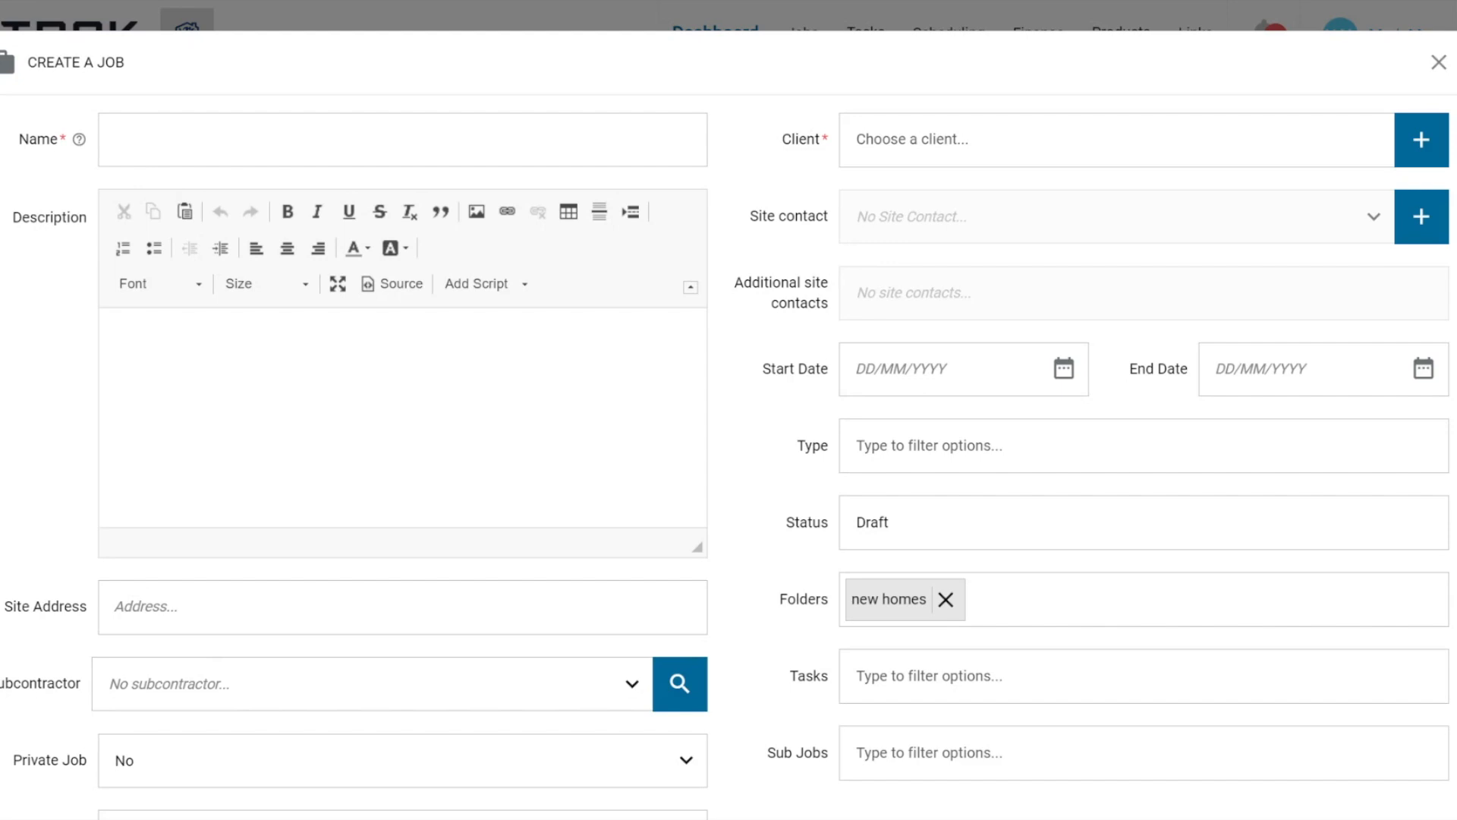
{"action": "left_click", "coordinate": [1438, 62]}
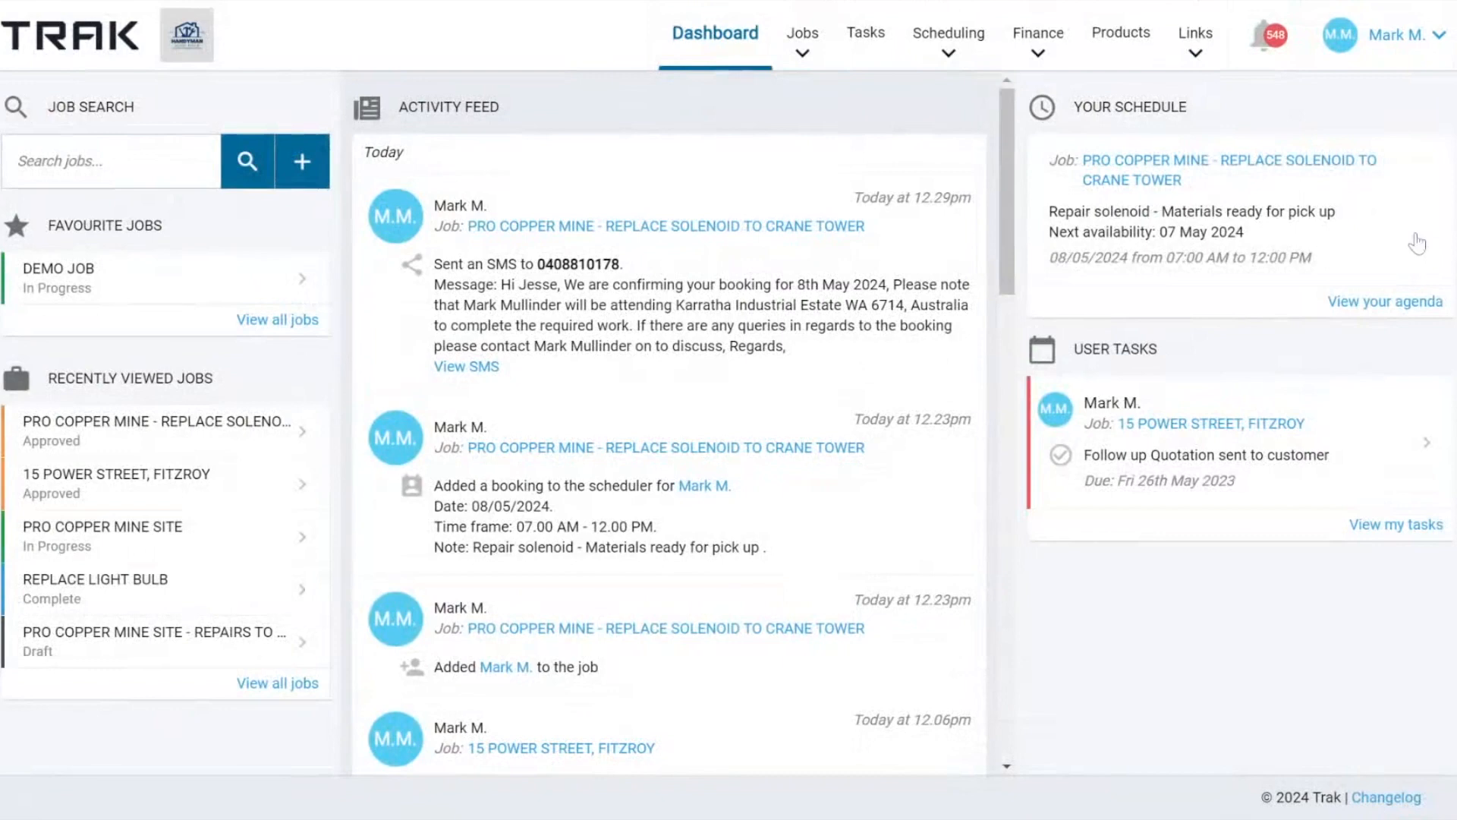